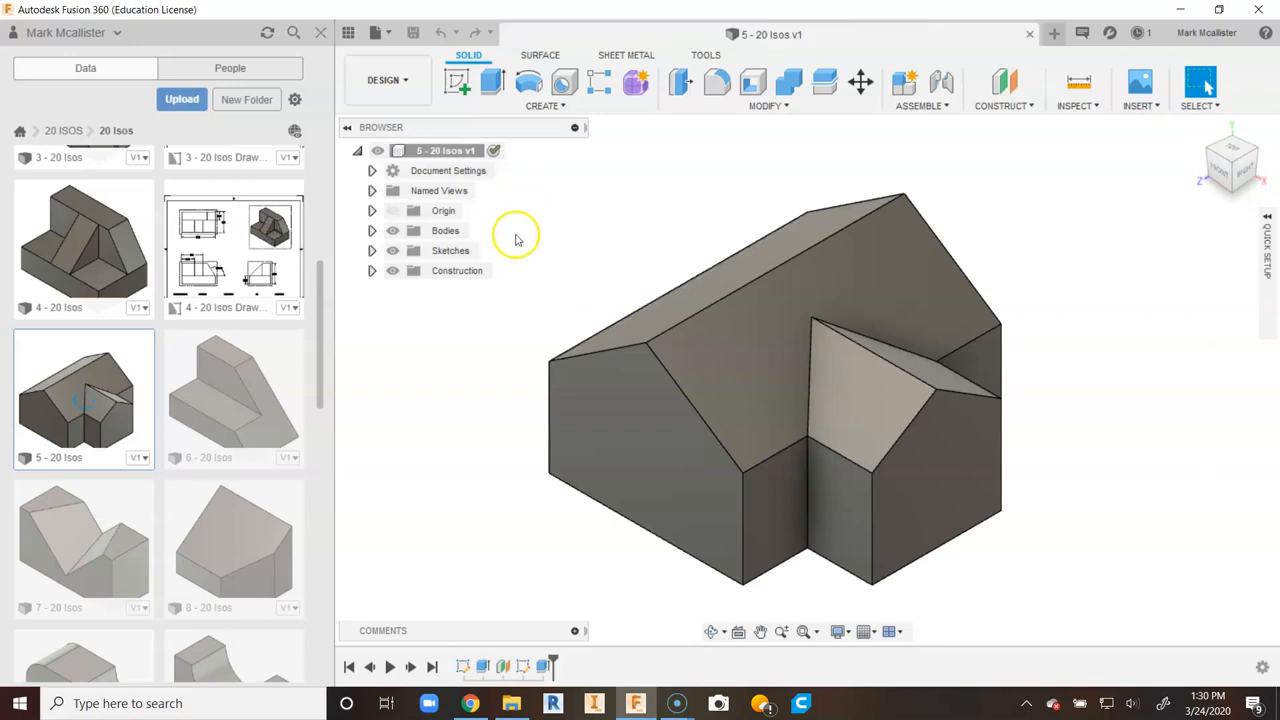
Step: Create a new drawing from the full assembly of the design using the PLTW TITLE BLOCK template
left_click(386, 79)
mouse_move(406, 312)
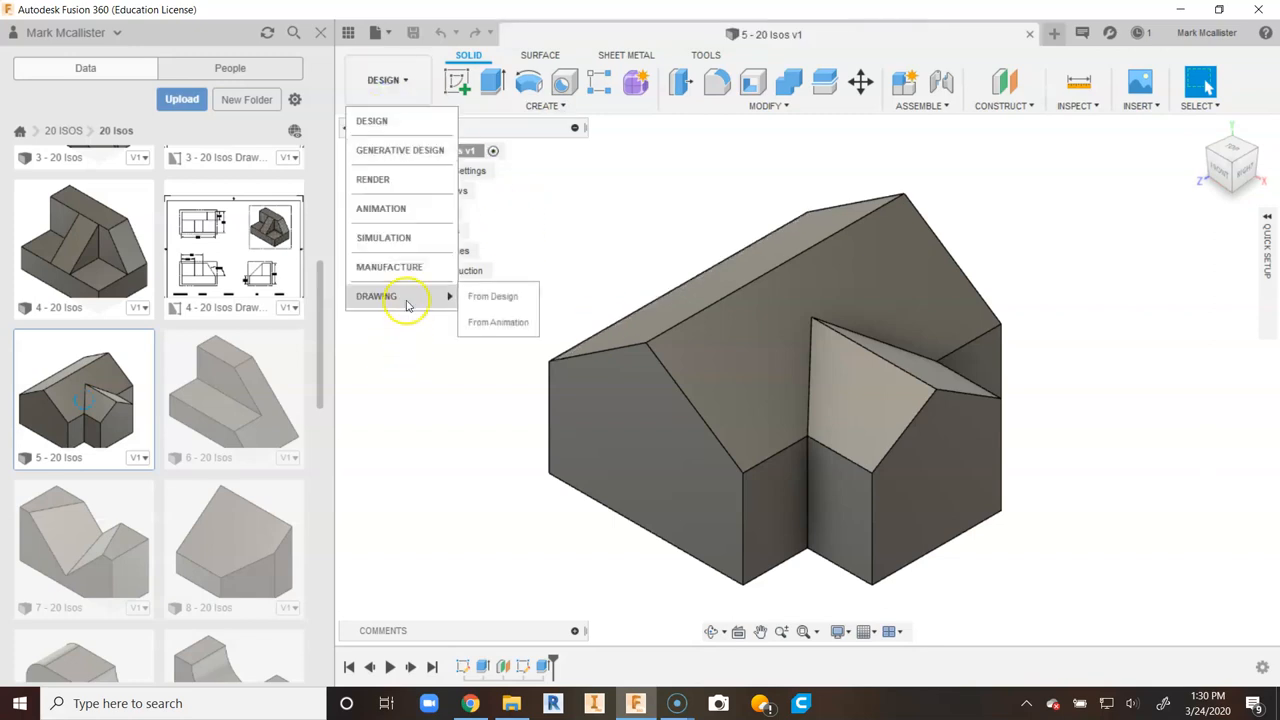
left_click(482, 297)
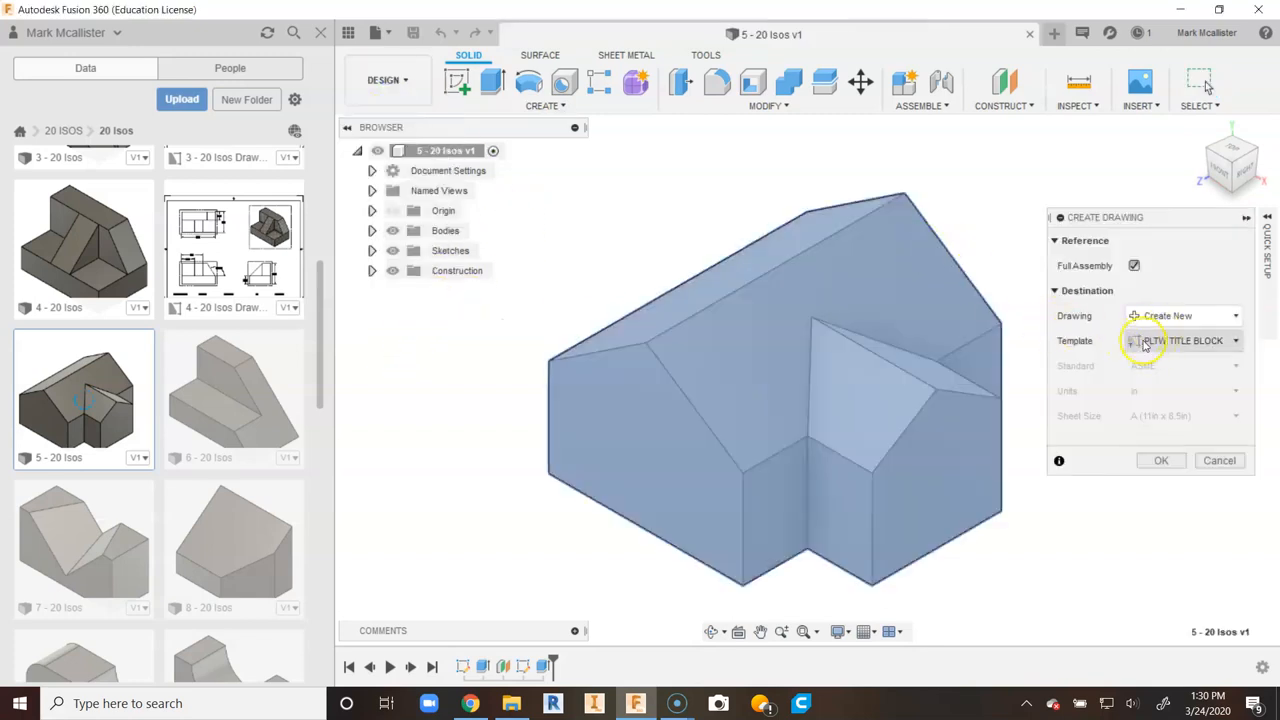
left_click(1160, 459)
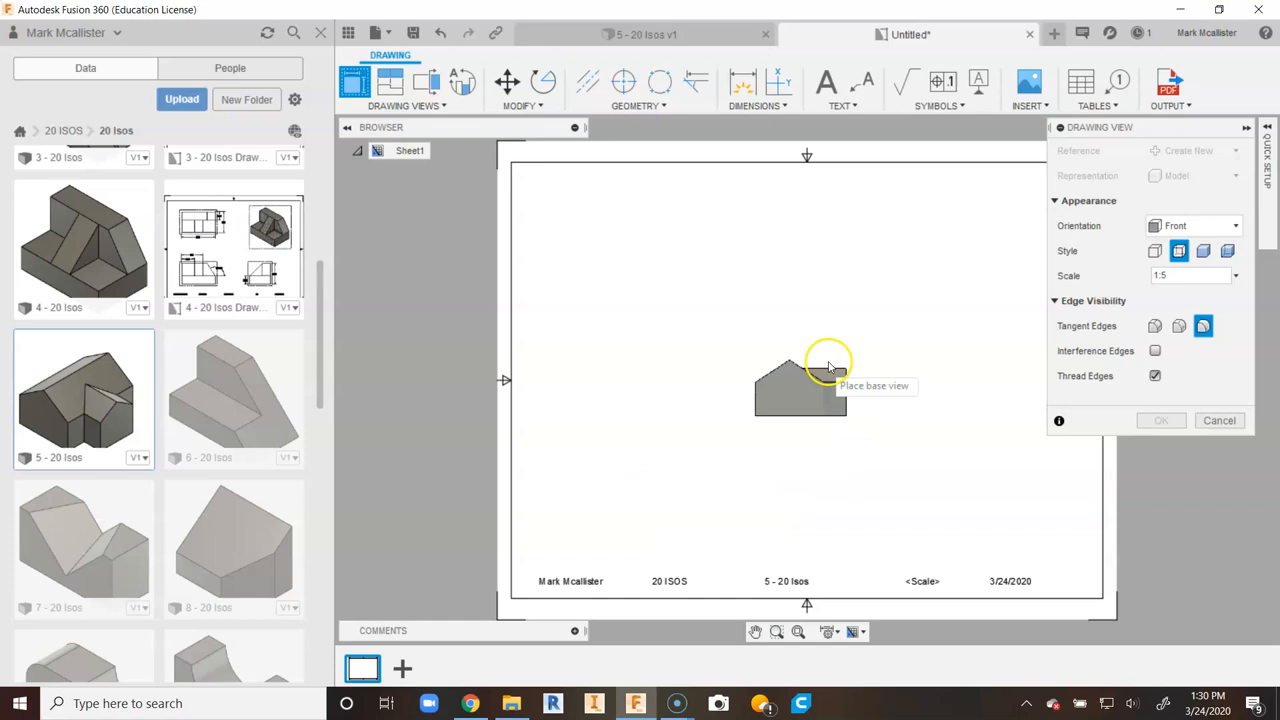
Step: Try the RIGHT and TOP named-view orientations for the base view
left_click(1170, 227)
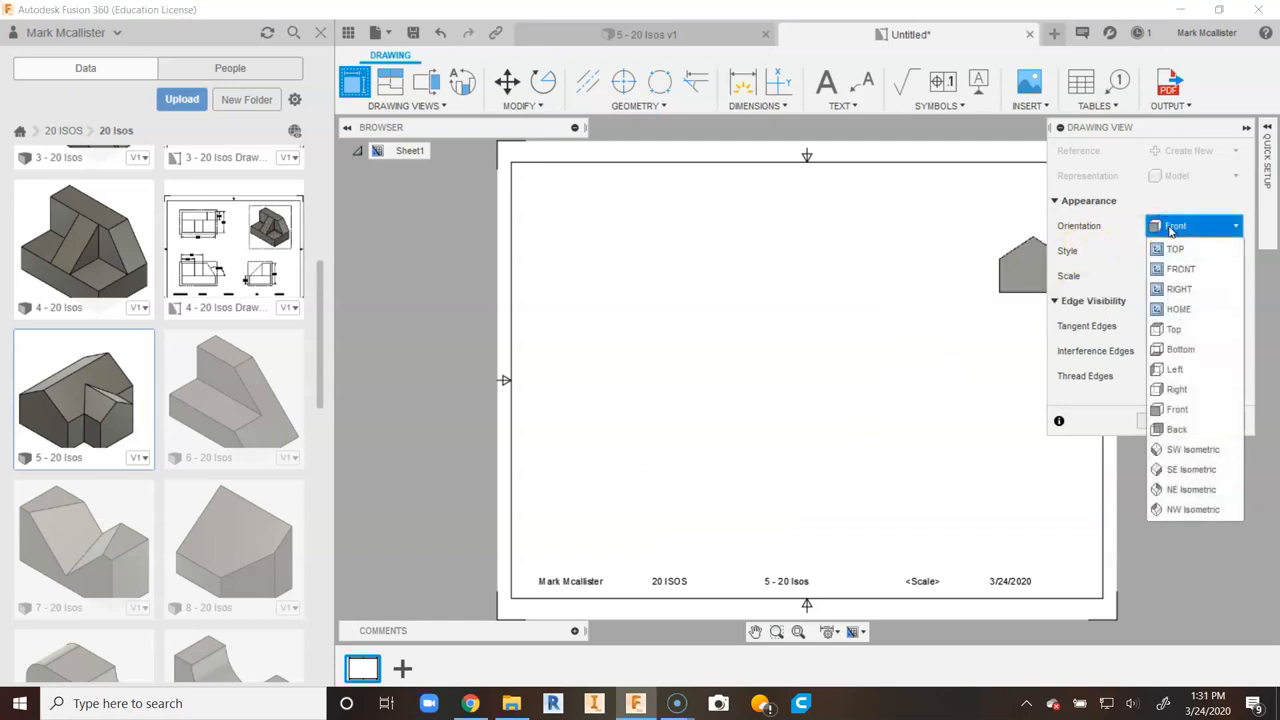
left_click(1179, 289)
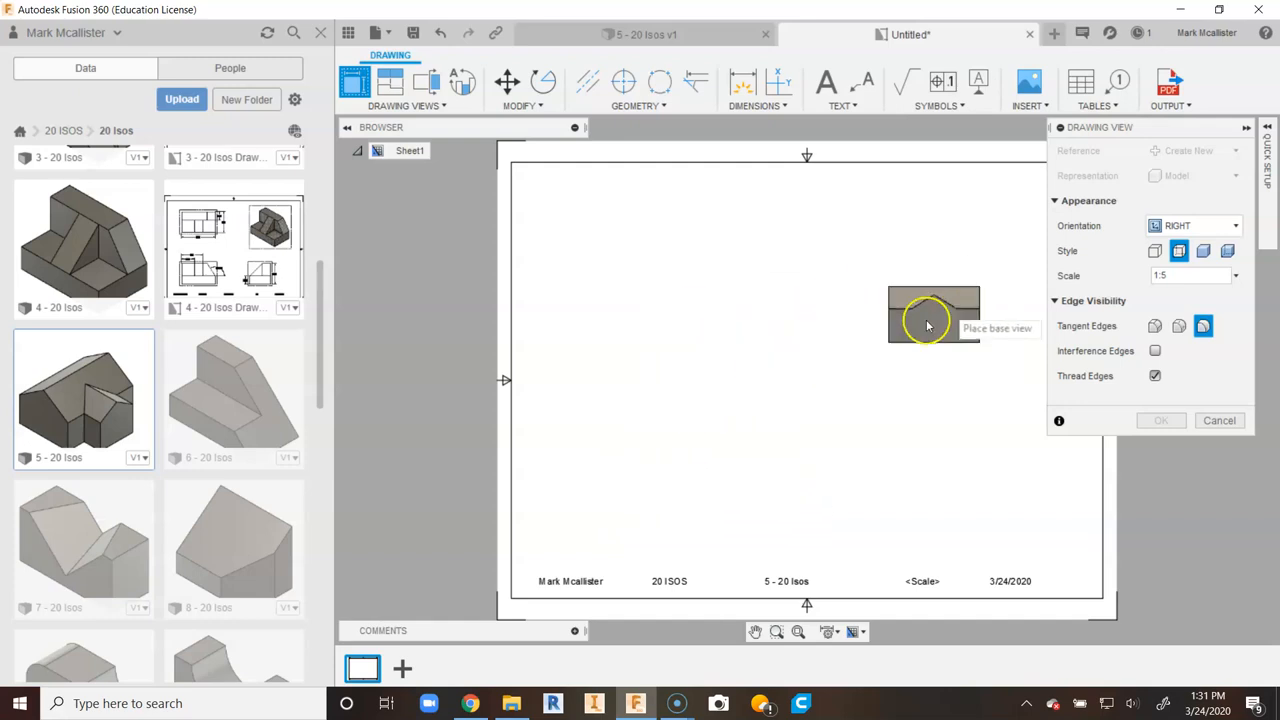
left_click(1180, 226)
left_click(1175, 249)
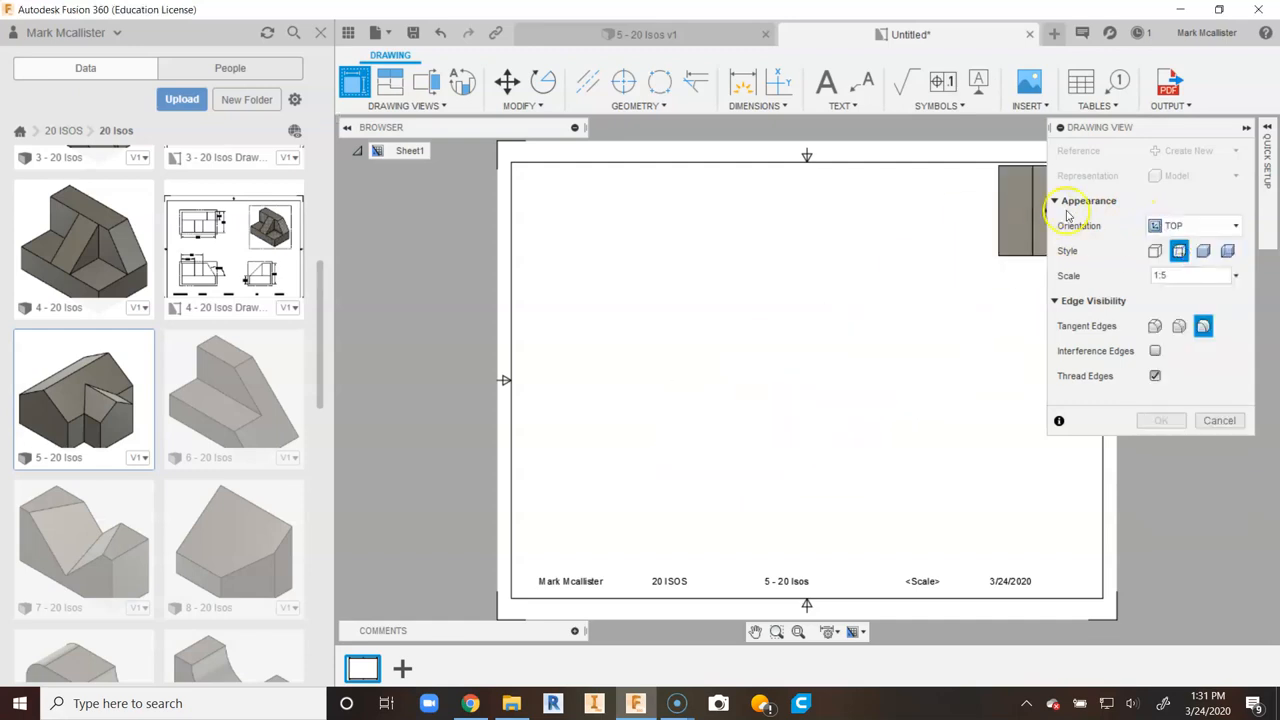
Step: Place the base view in the RIGHT orientation at 1:3 scale in the lower-left area of the sheet
left_click(1165, 230)
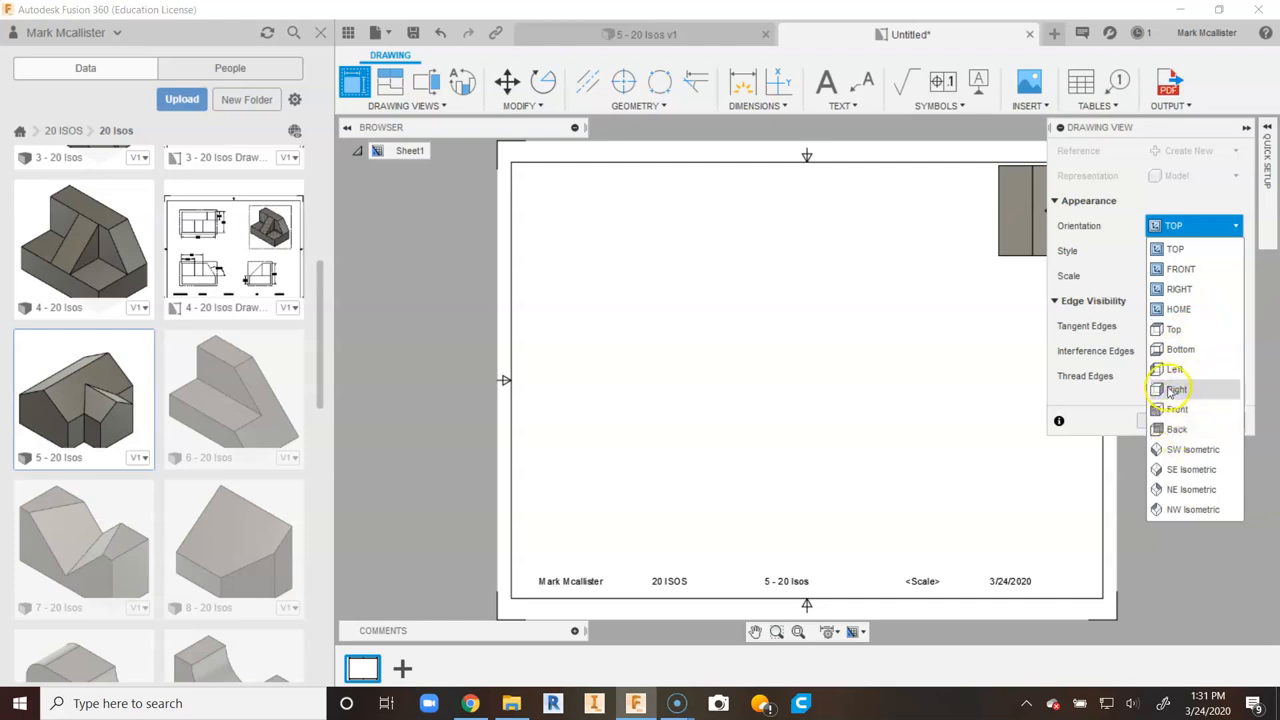
left_click(1178, 289)
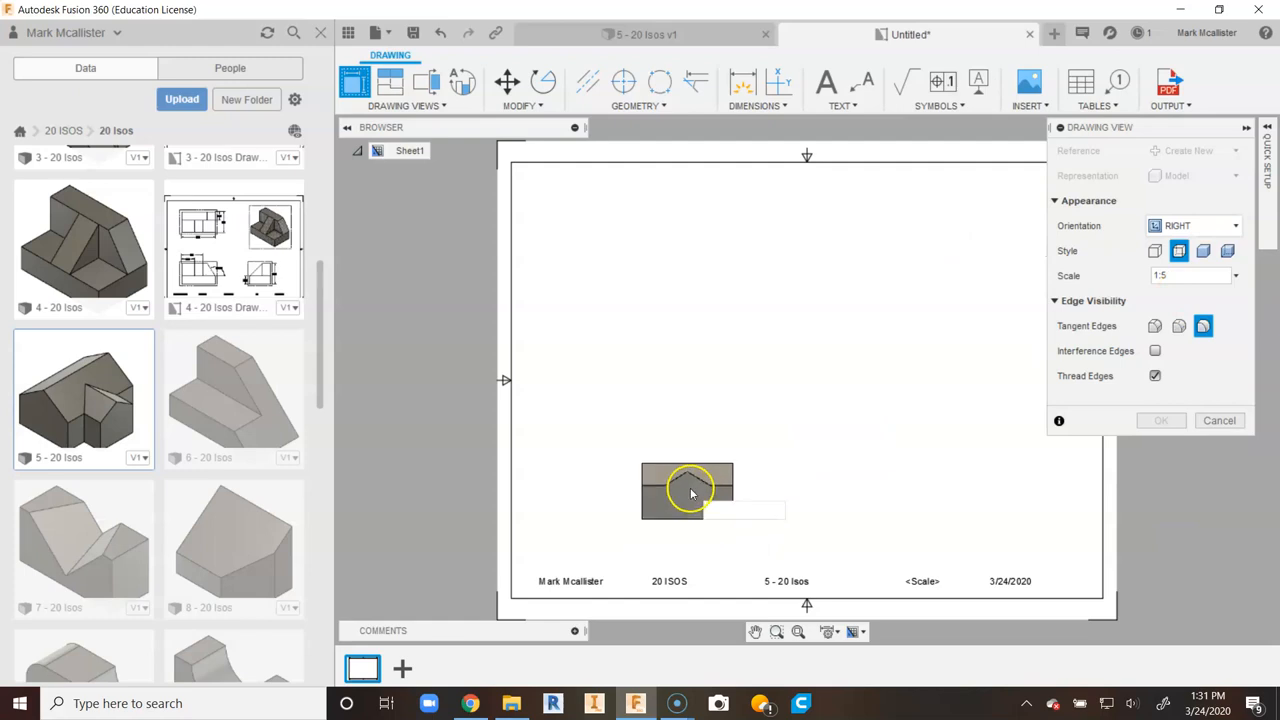
left_click(1237, 277)
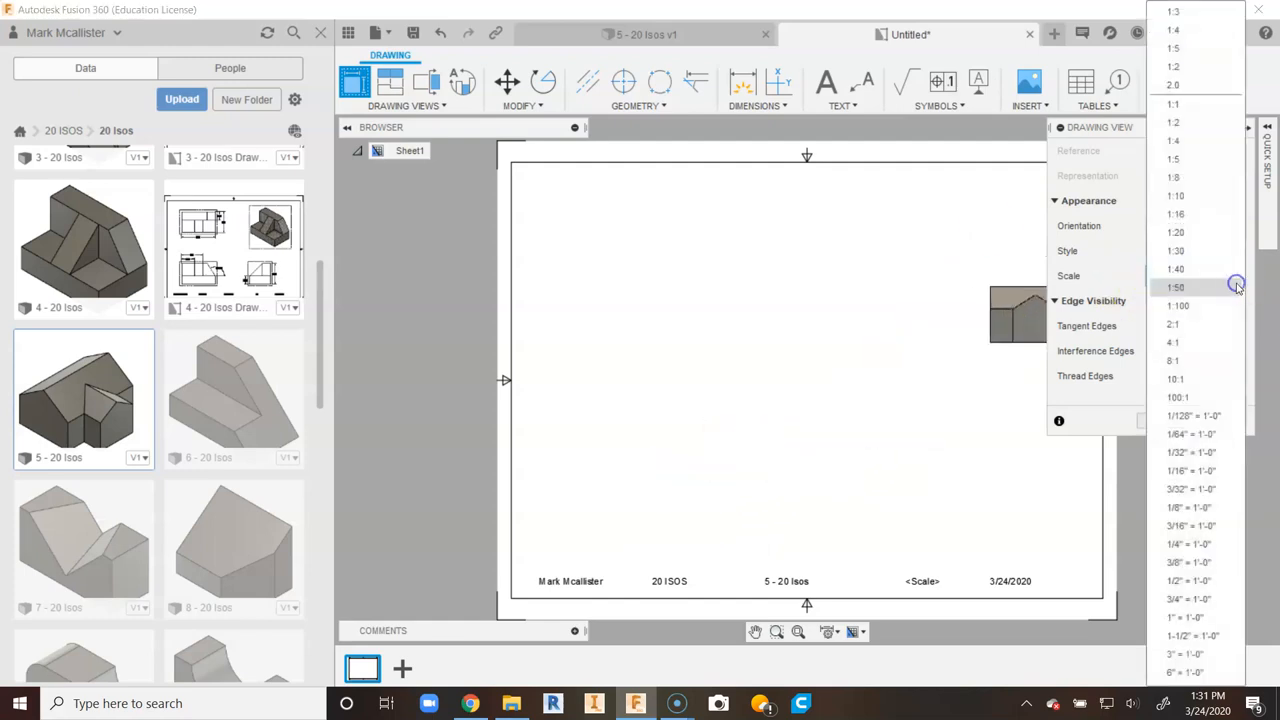
left_click(1214, 13)
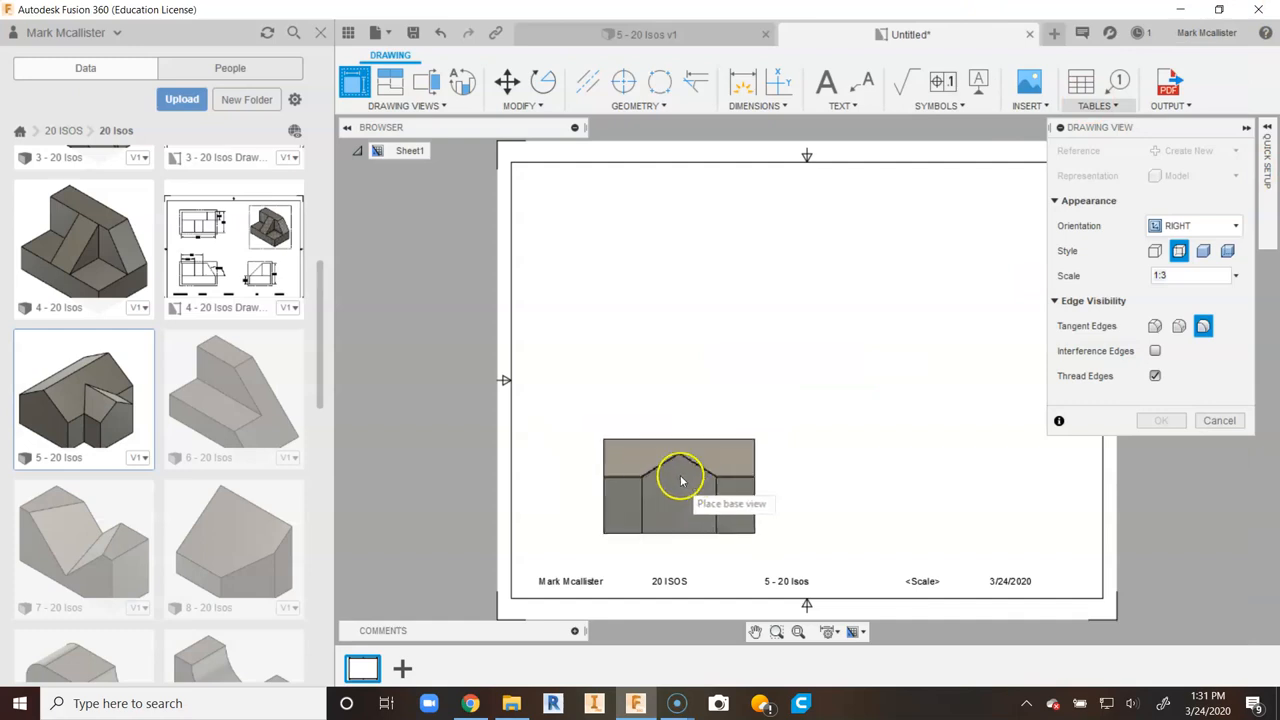
left_click(651, 486)
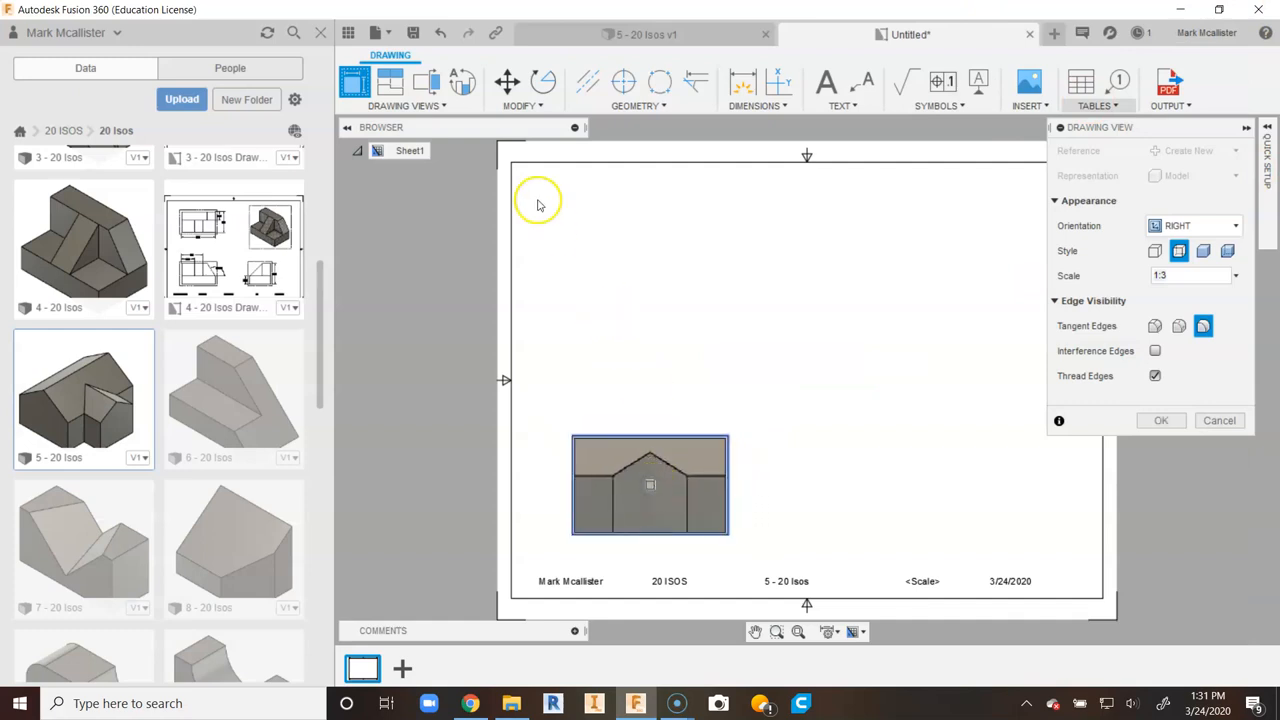
left_click(1157, 420)
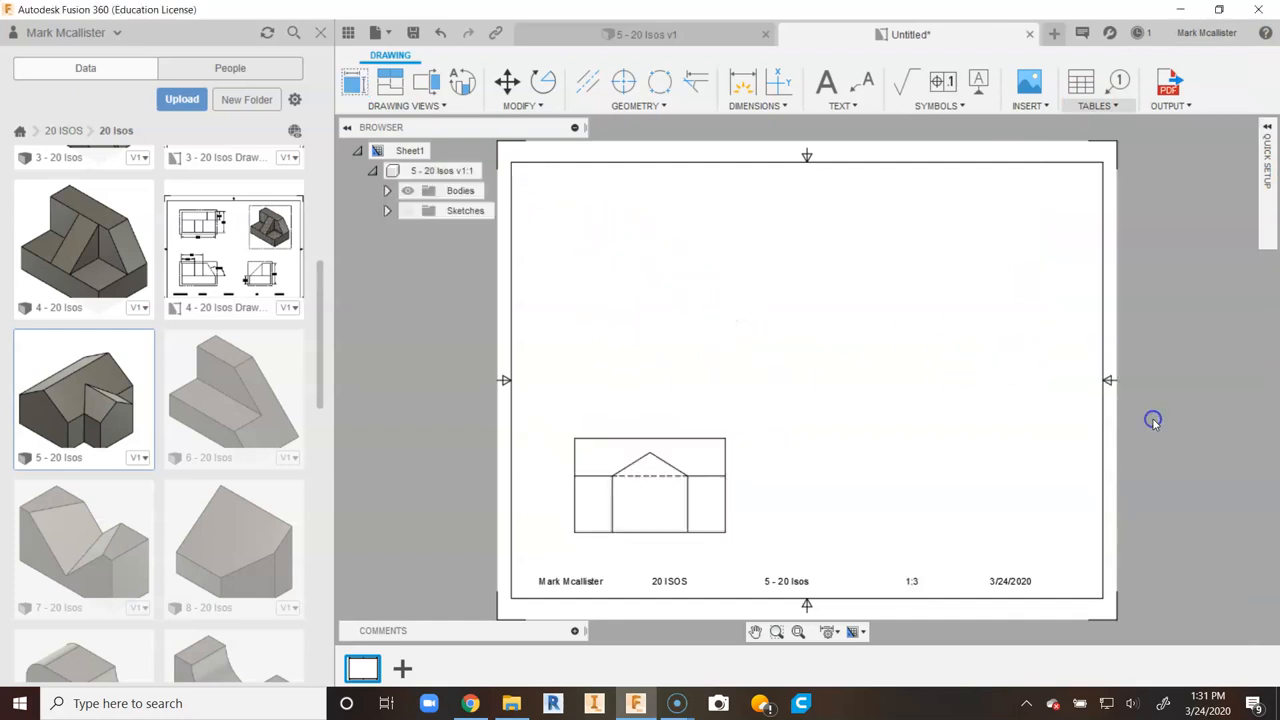
Step: Project three views from the base view: one above it, one to its right, and an isometric in the sheet's upper-right area
left_click(394, 88)
left_click(664, 476)
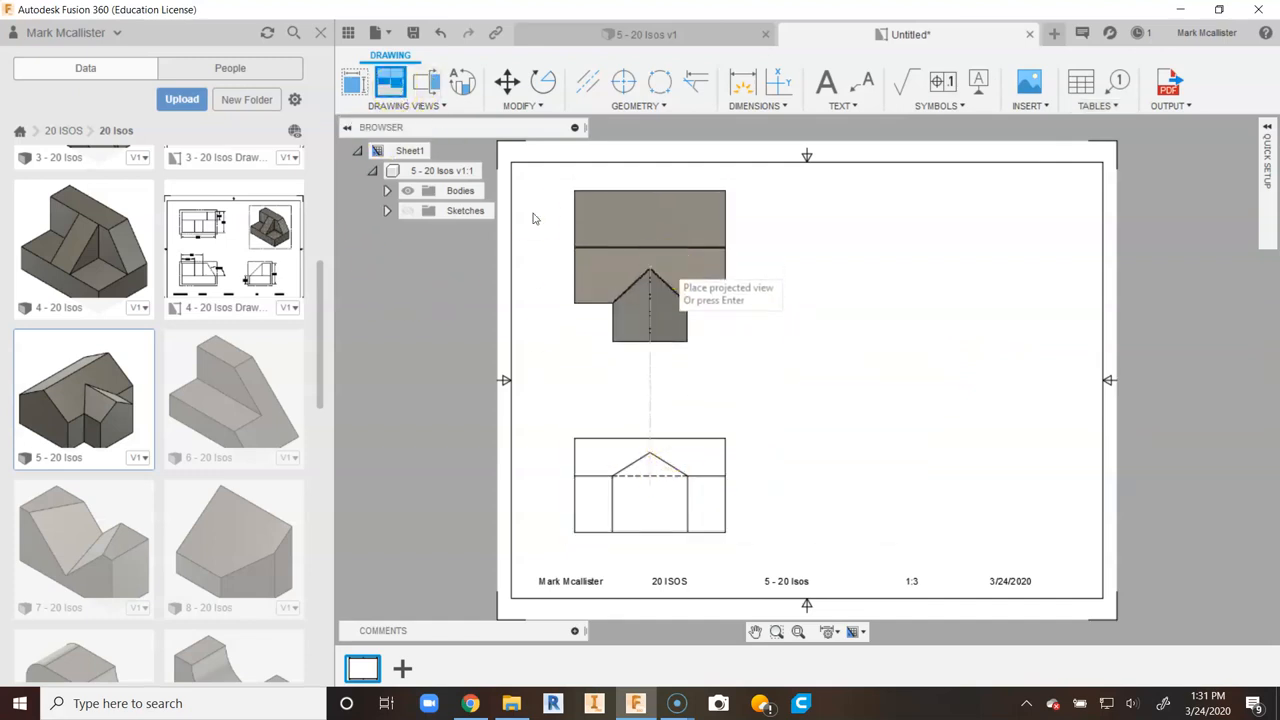
left_click(660, 268)
left_click(940, 488)
left_click(960, 265)
right_click(985, 246)
left_click(1014, 247)
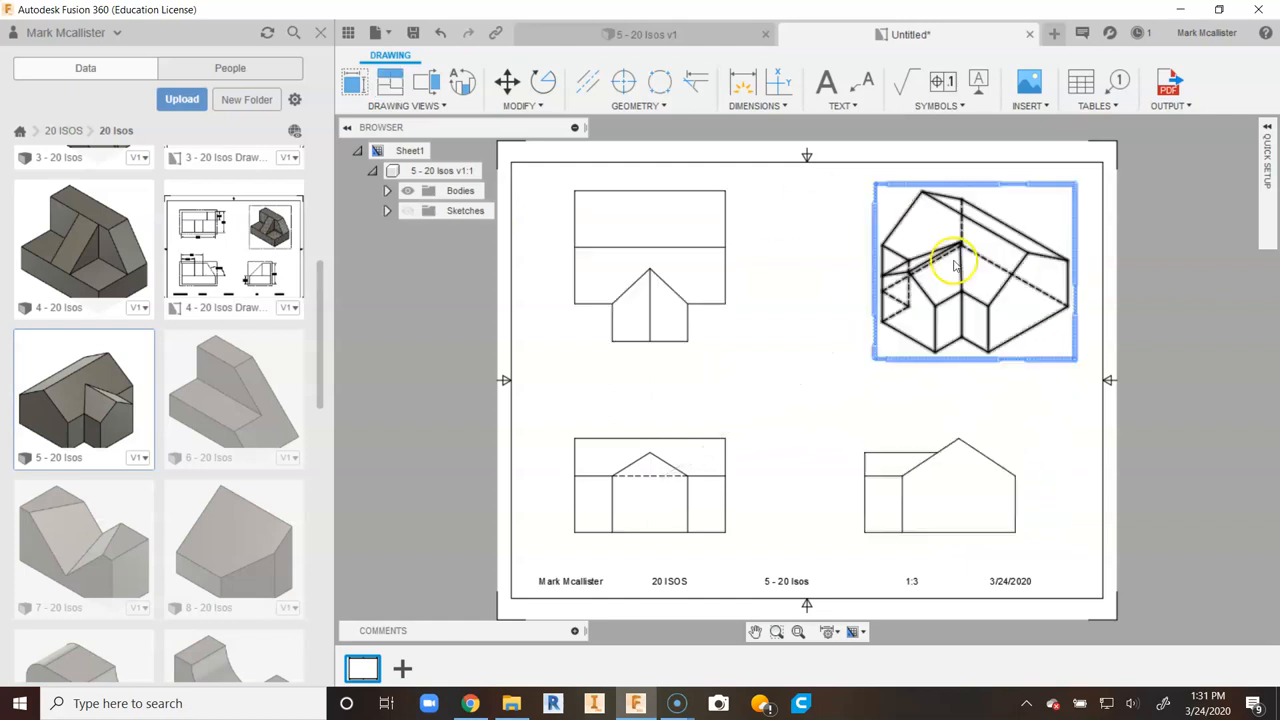
Step: Change the isometric view's display style to Shaded
left_click(921, 363)
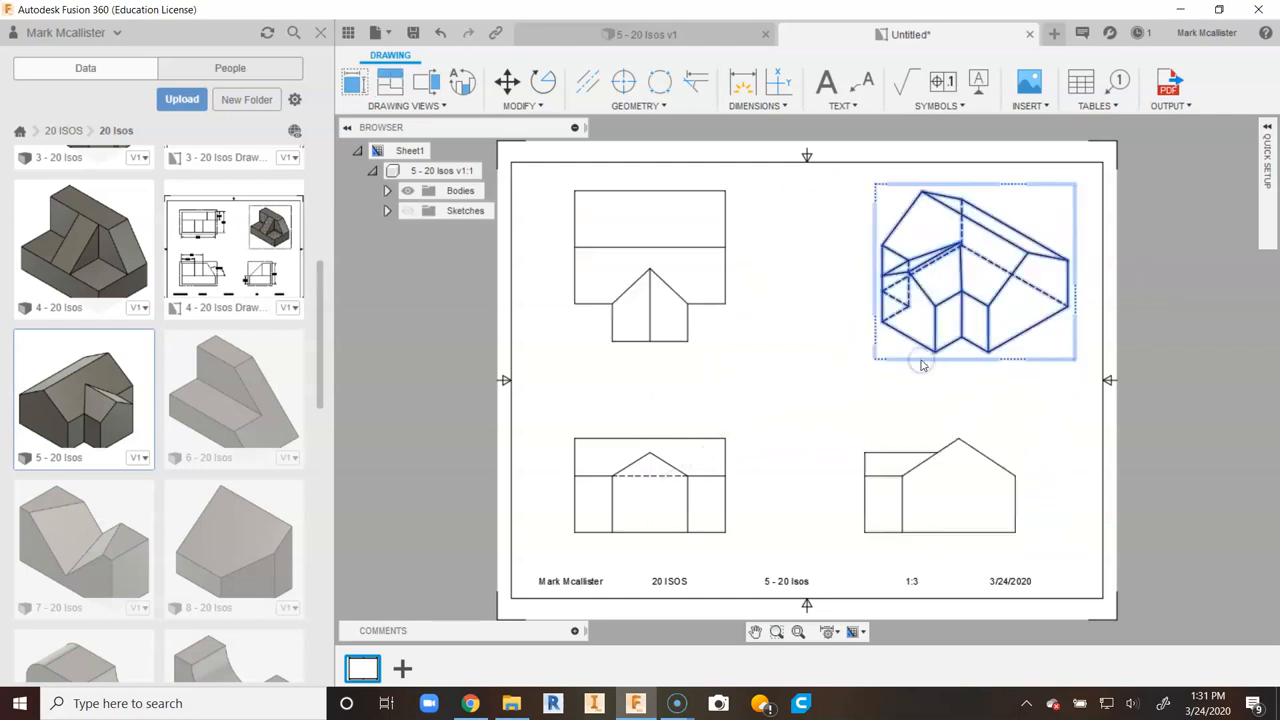
double_click(921, 363)
left_click(1227, 175)
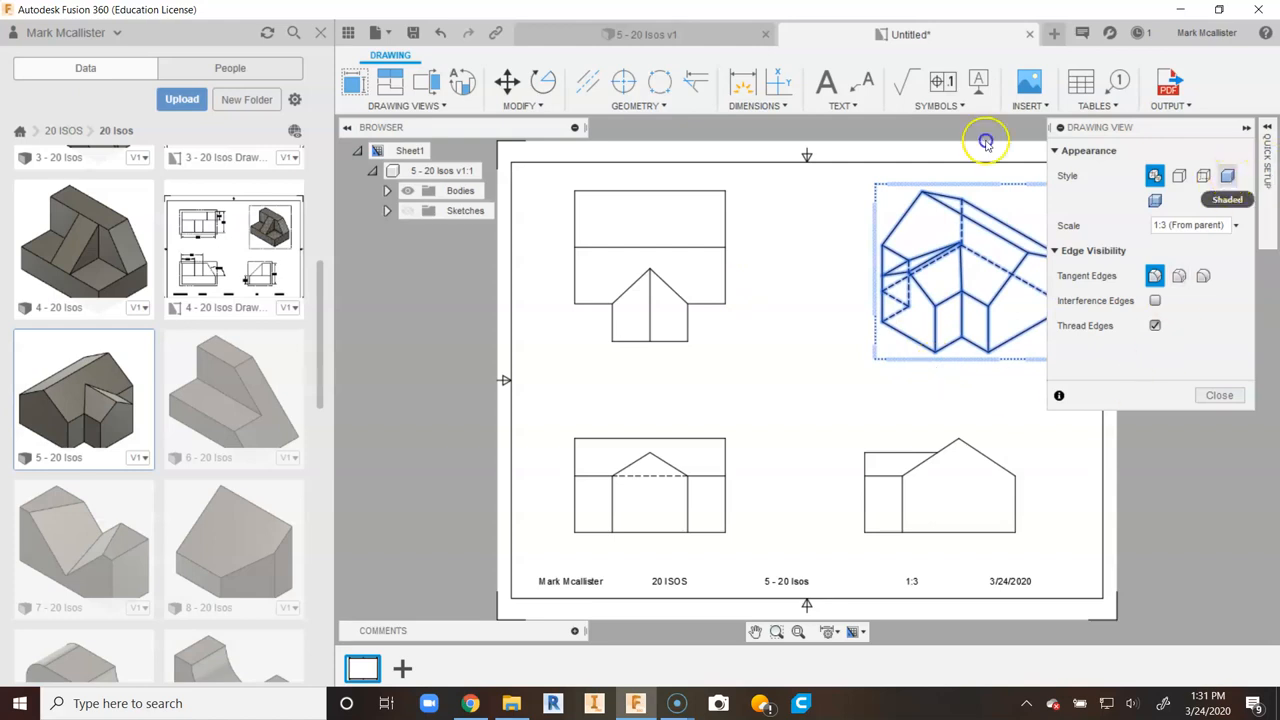
left_click(1219, 395)
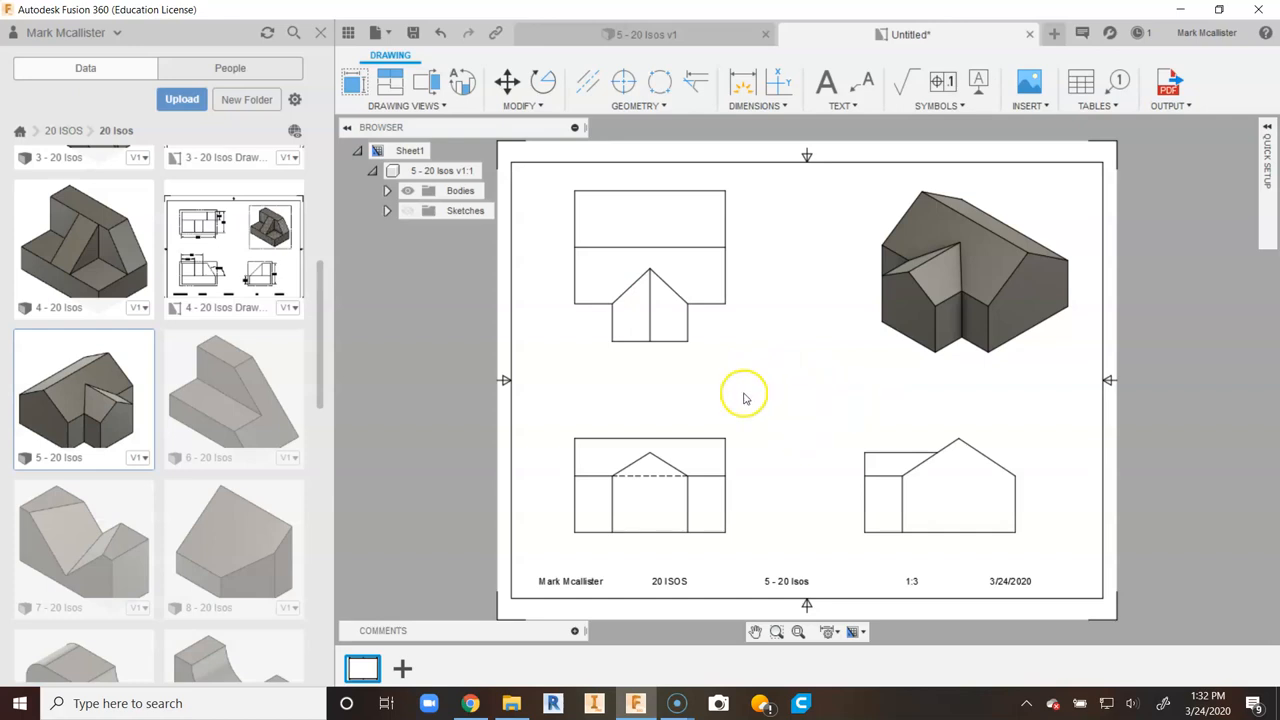
Step: Move the base view slightly down and left, closer to the title block and the sheet's left border
left_click(639, 476)
left_click(647, 485)
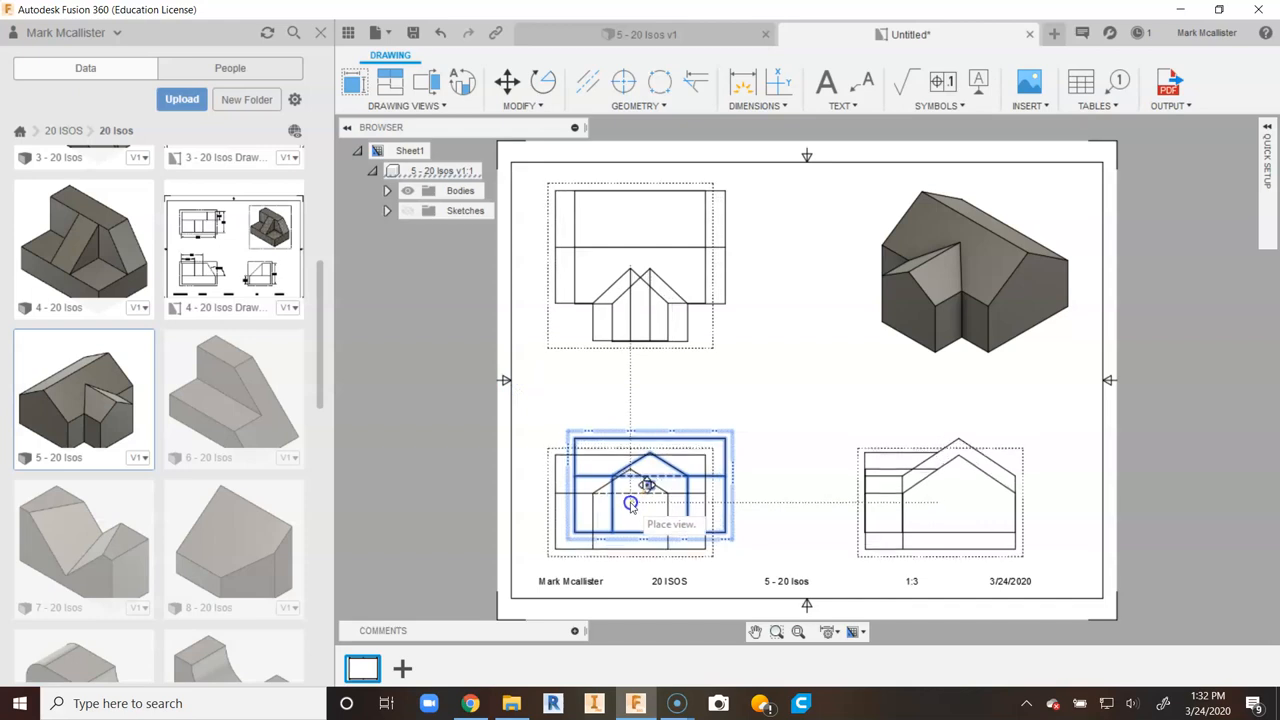
left_click(631, 506)
left_click(678, 409)
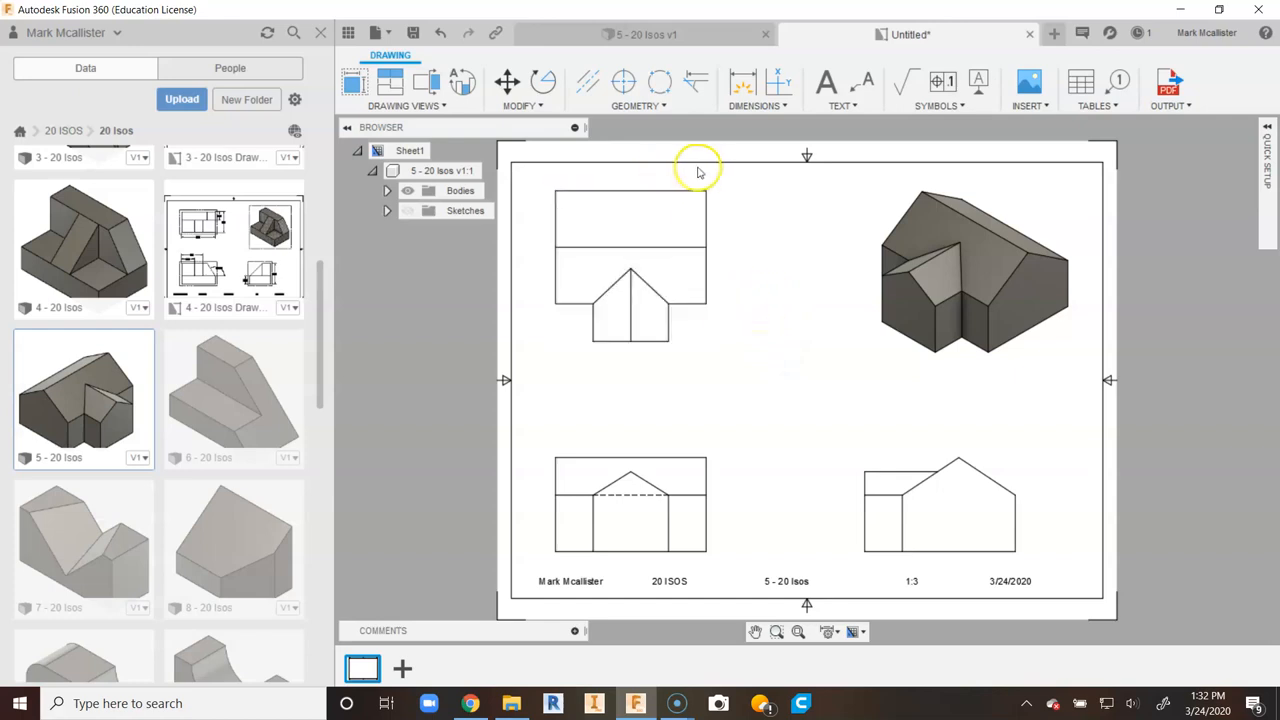
left_click(742, 82)
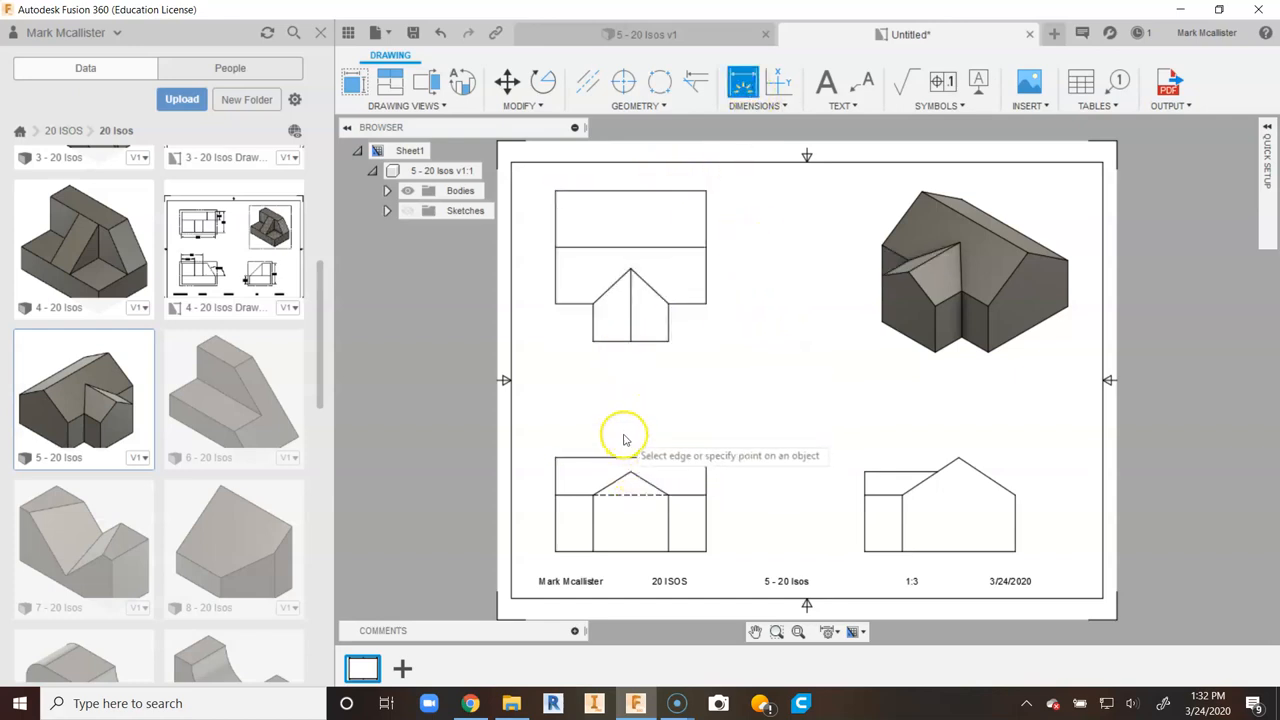
left_click(629, 471)
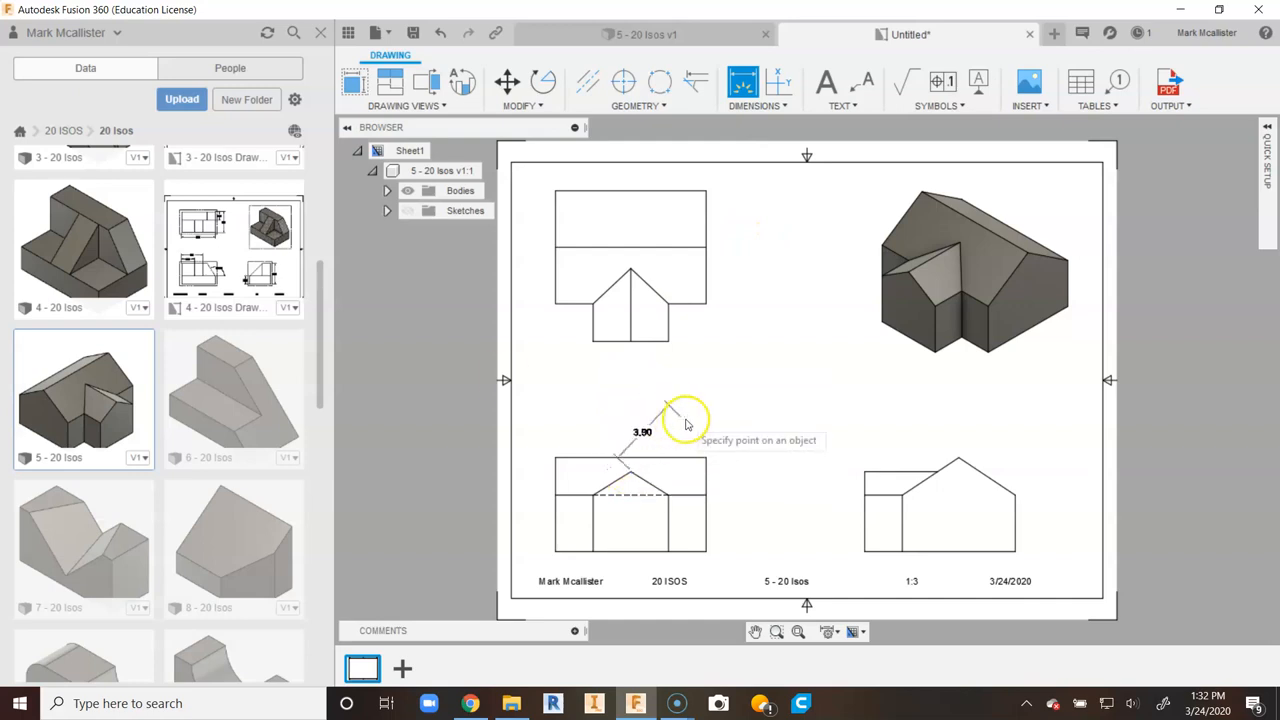
left_click(705, 475)
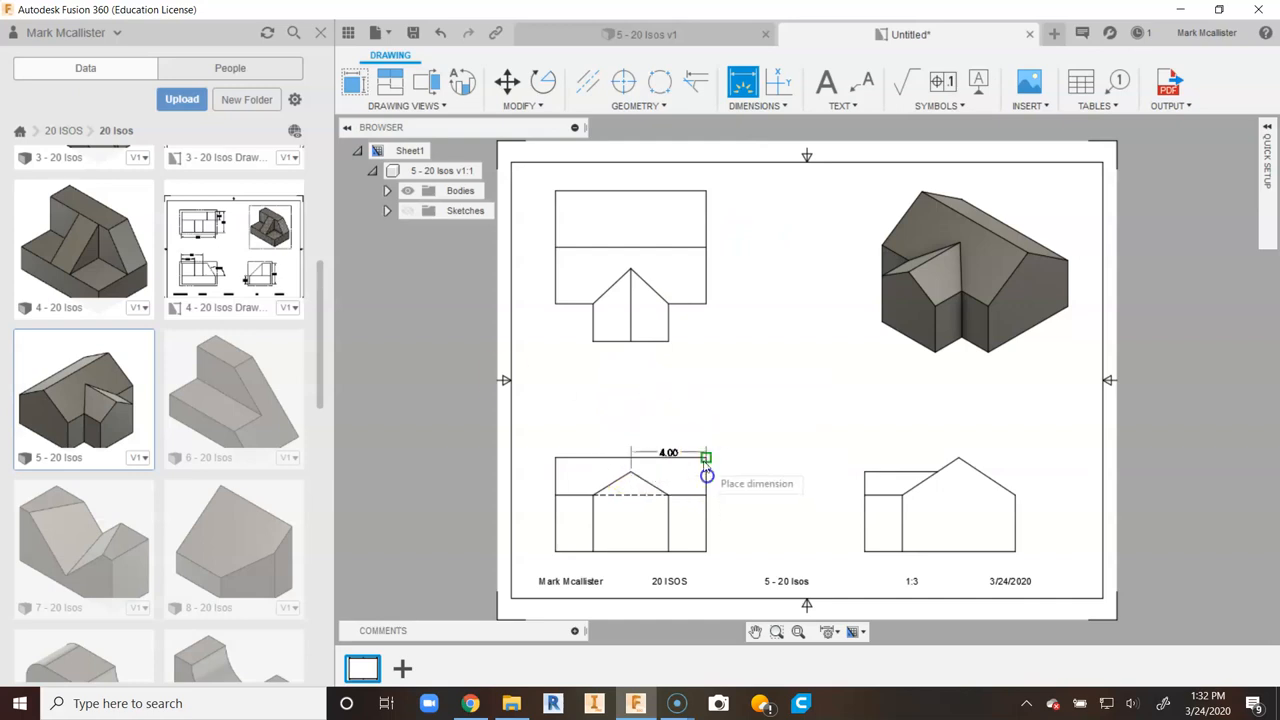
right_click(690, 418)
left_click(632, 412)
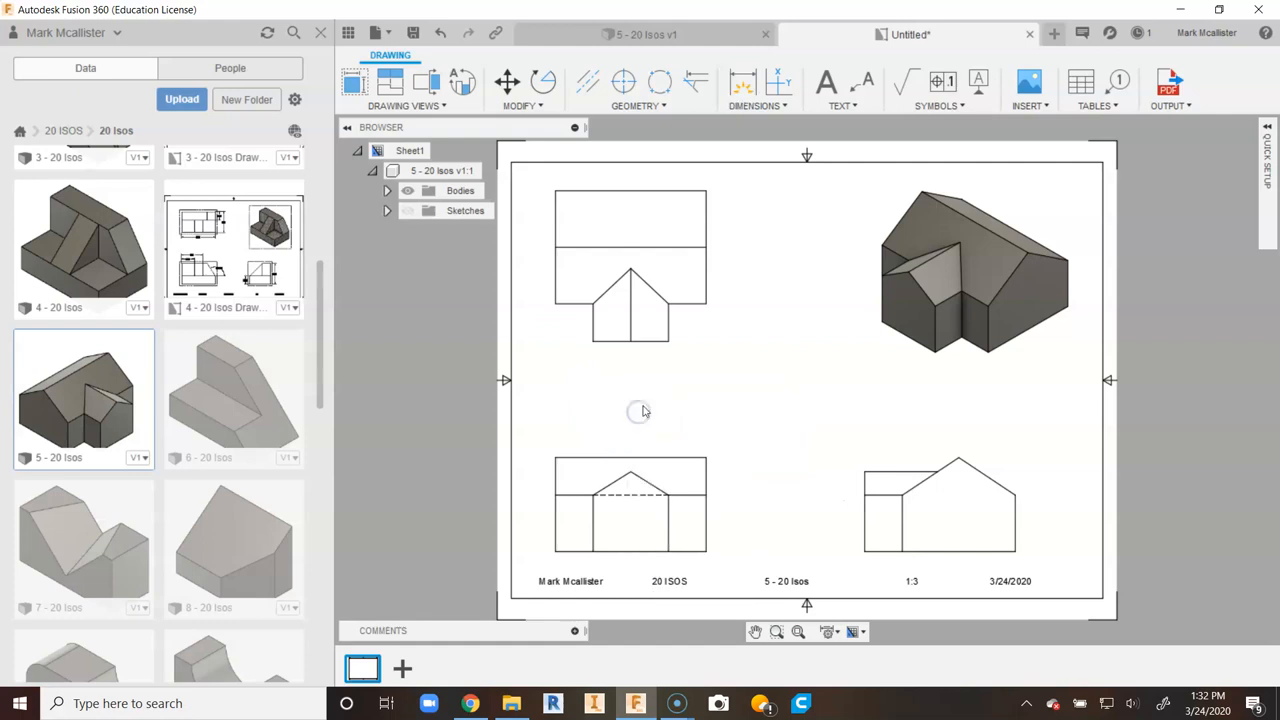
Step: Dimension the overall width of the base view along its top edge, placing the dimension above the view
left_click(757, 78)
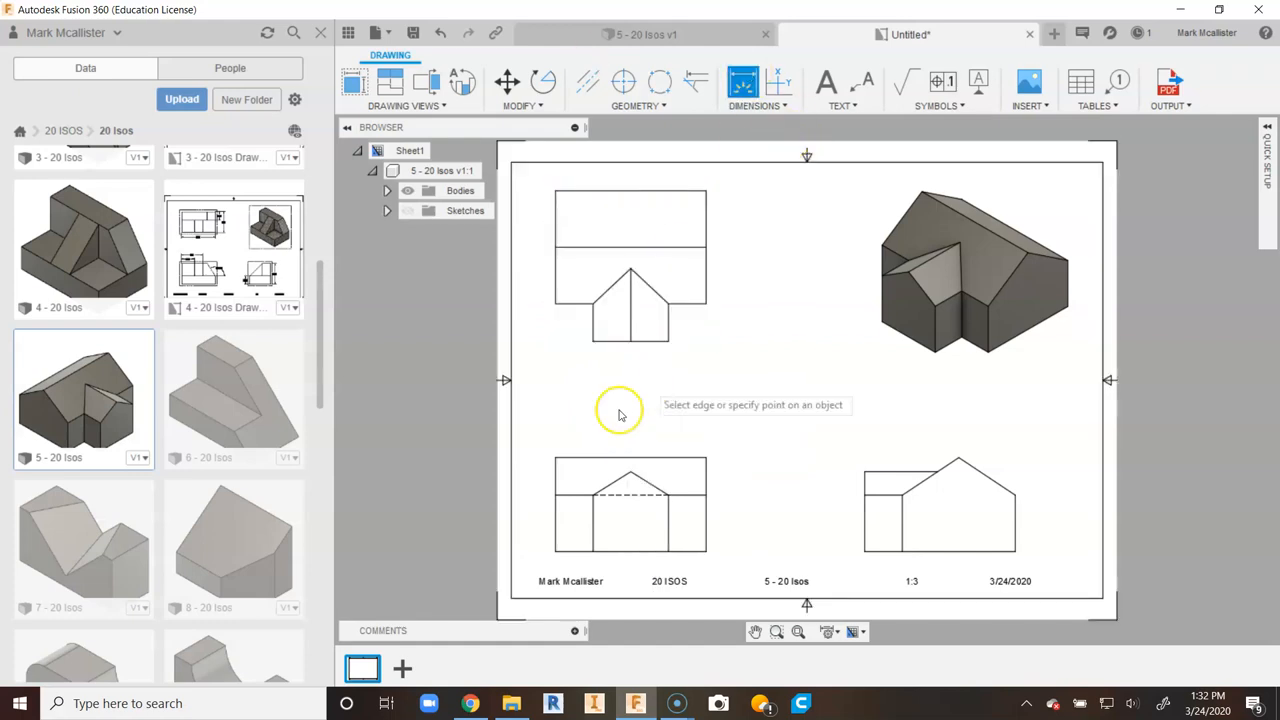
left_click(557, 460)
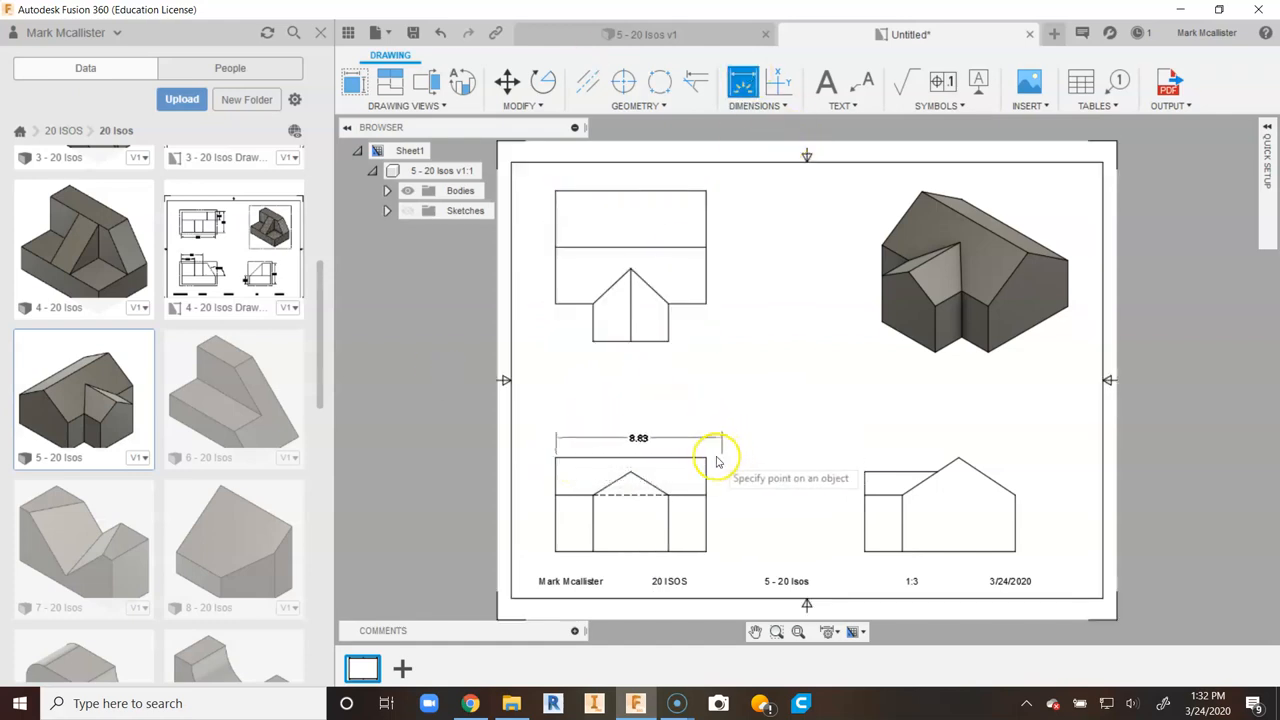
left_click(680, 443)
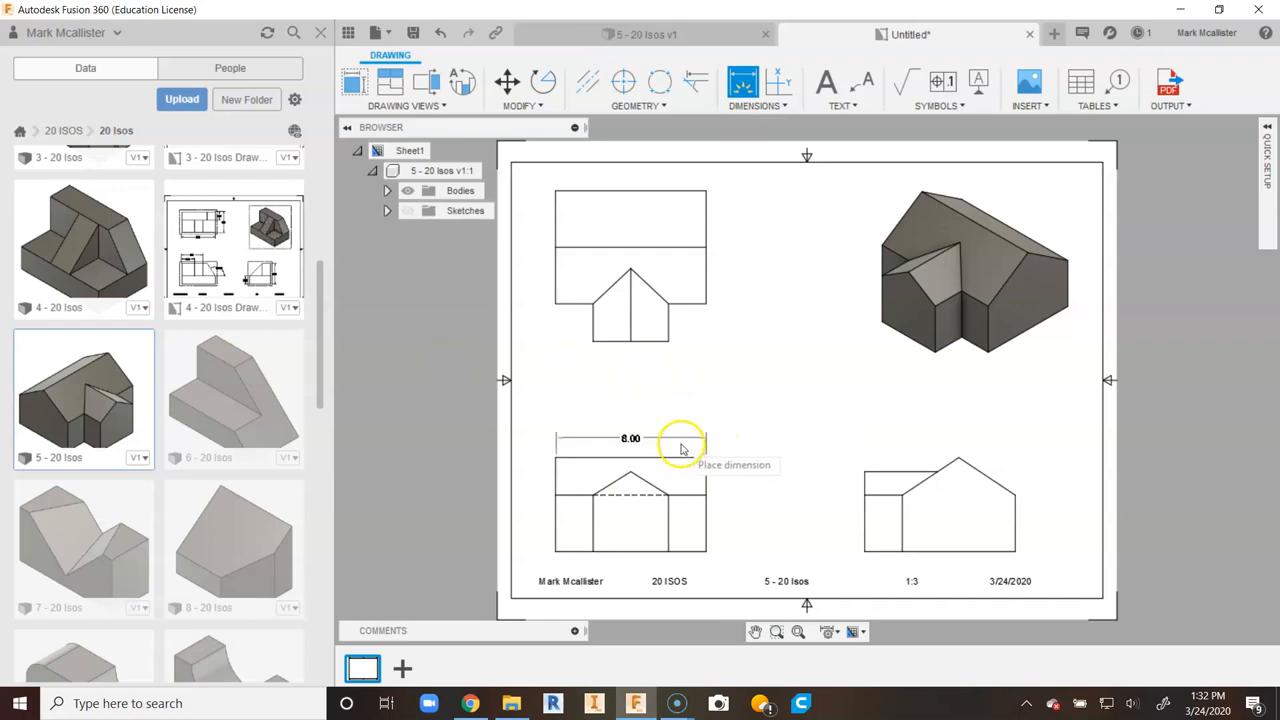
left_click(633, 425)
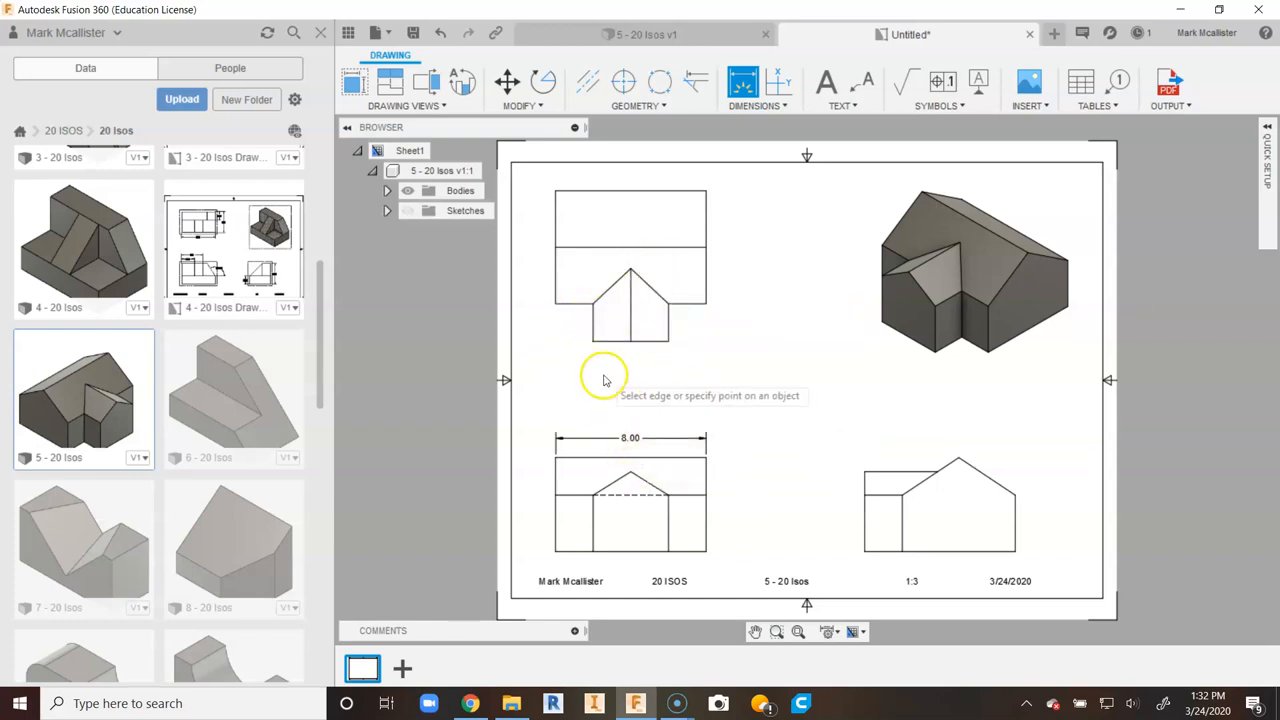
Step: Dimension the top view from the main body's left corner to the projecting wing's right edge, placing the dimension below the view
left_click(556, 303)
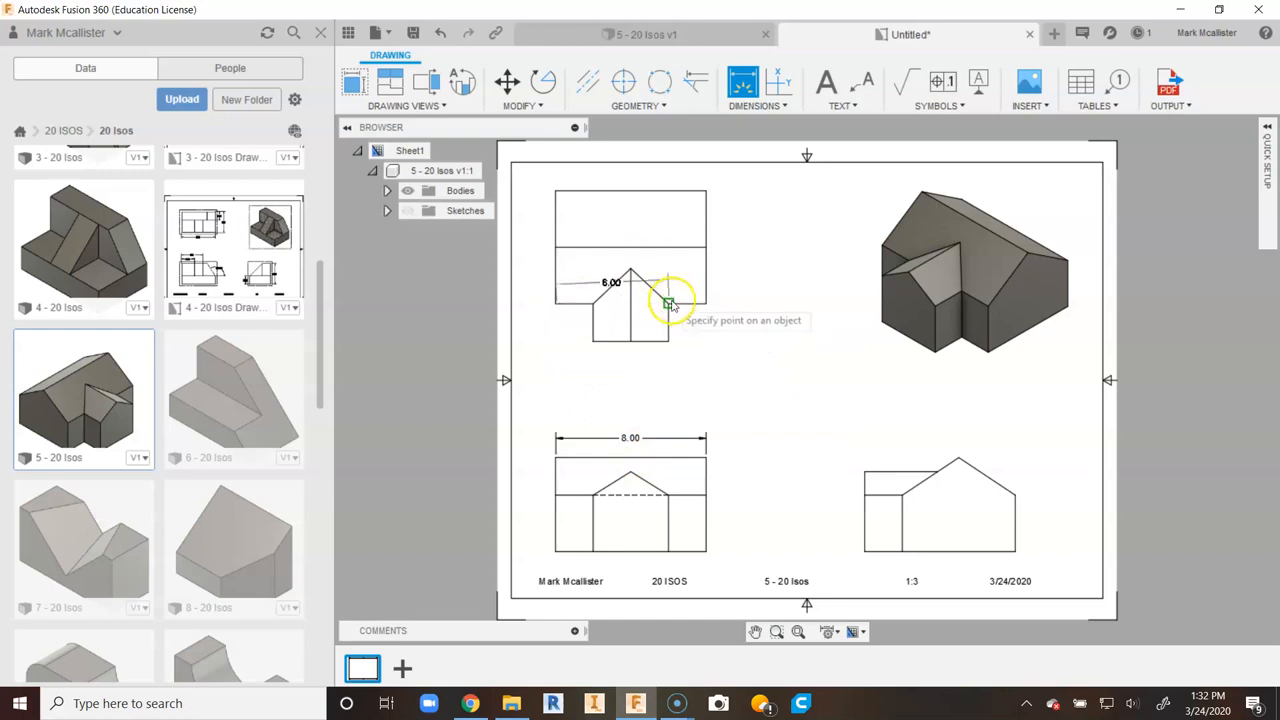
left_click(668, 303)
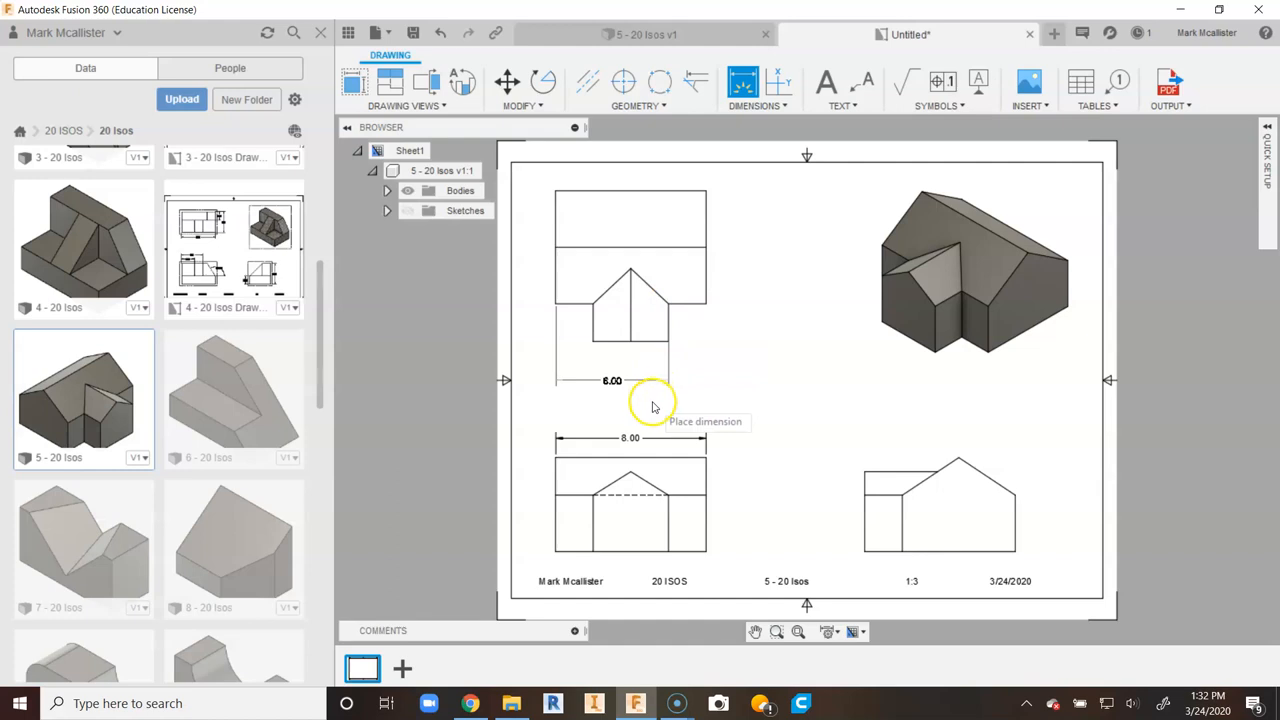
left_click(647, 399)
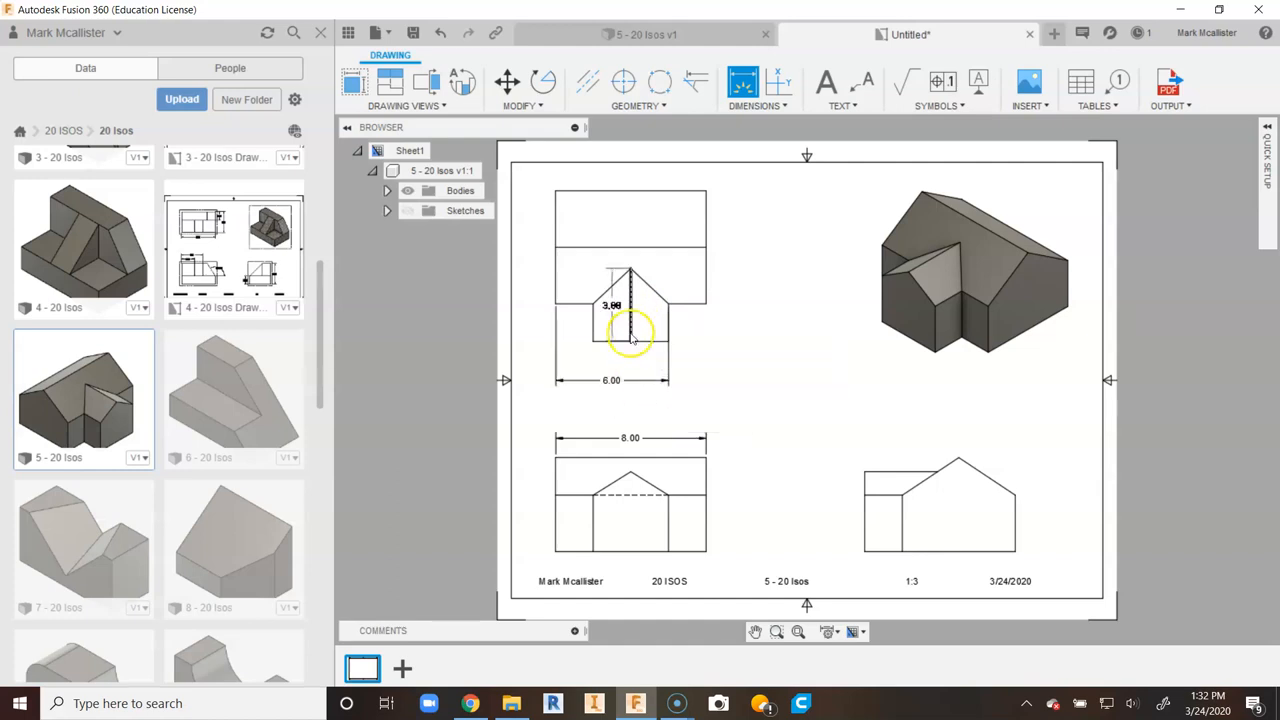
Step: Add a horizontal dimension from the top view's left corner to the wing's ridge line, placed above the 6.00 dimension
left_click(629, 339)
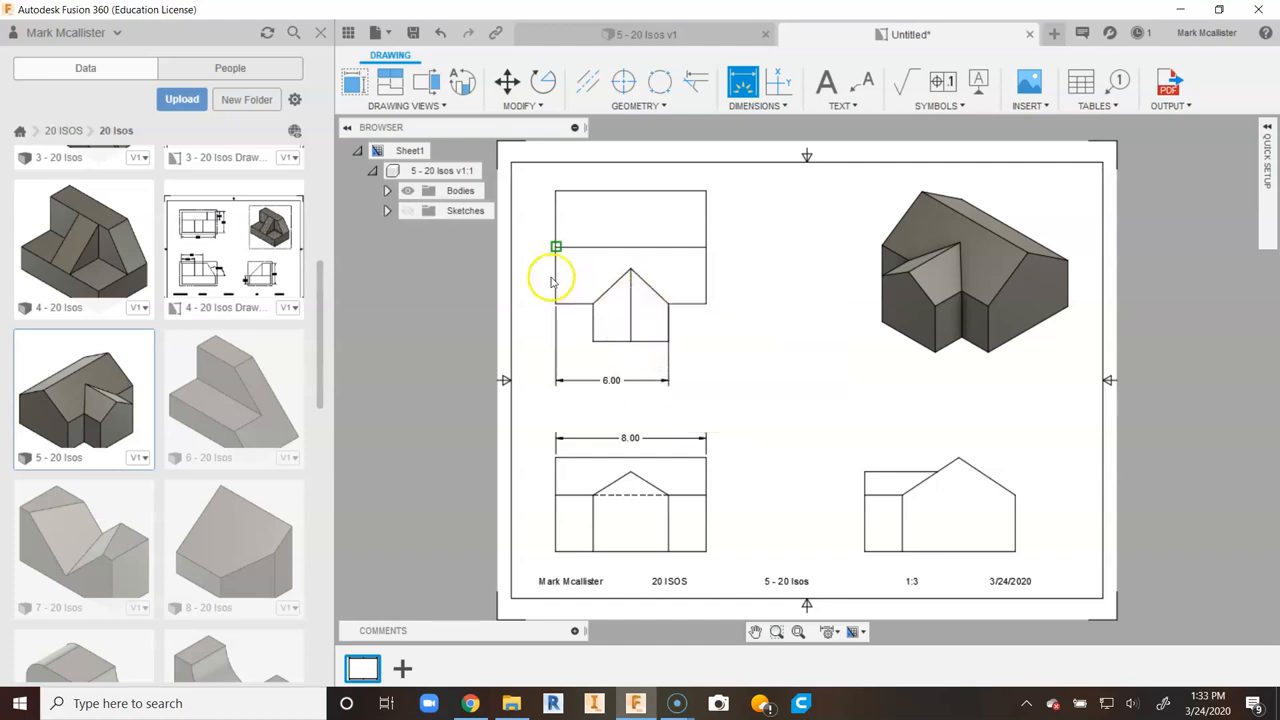
right_click(549, 346)
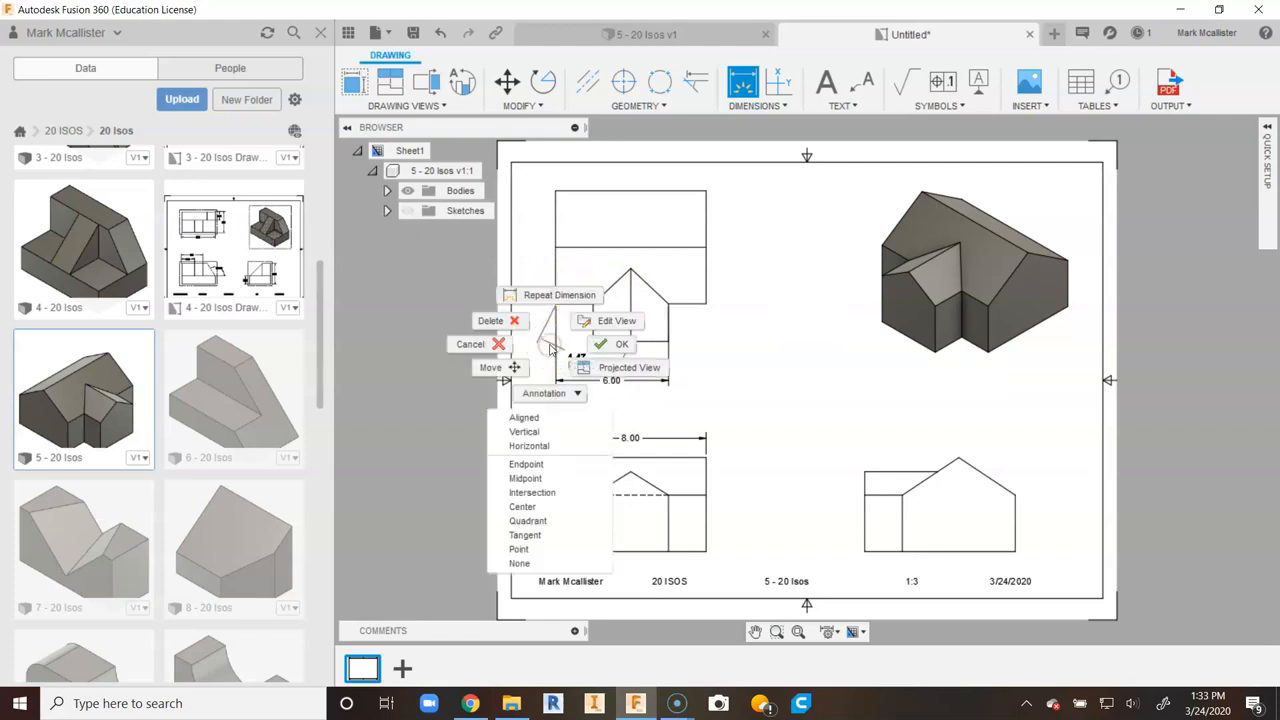
left_click(566, 445)
scroll(604, 370, "up", 5)
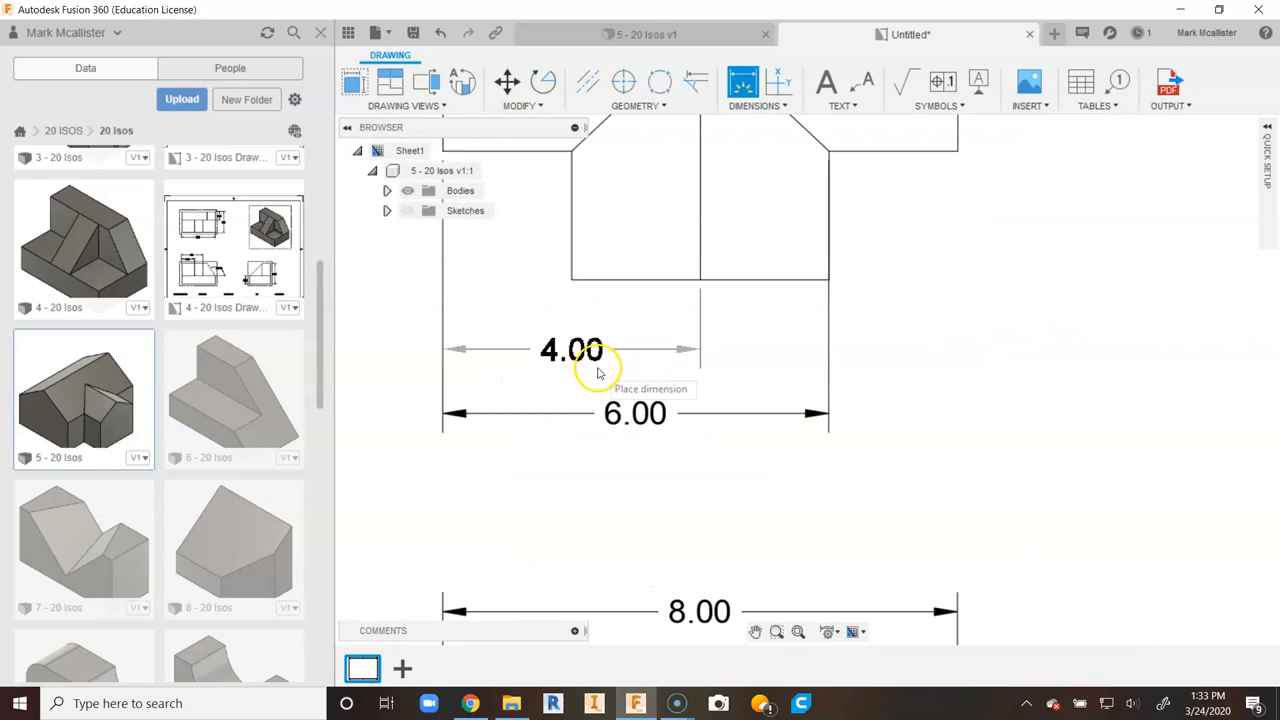
left_click(586, 372)
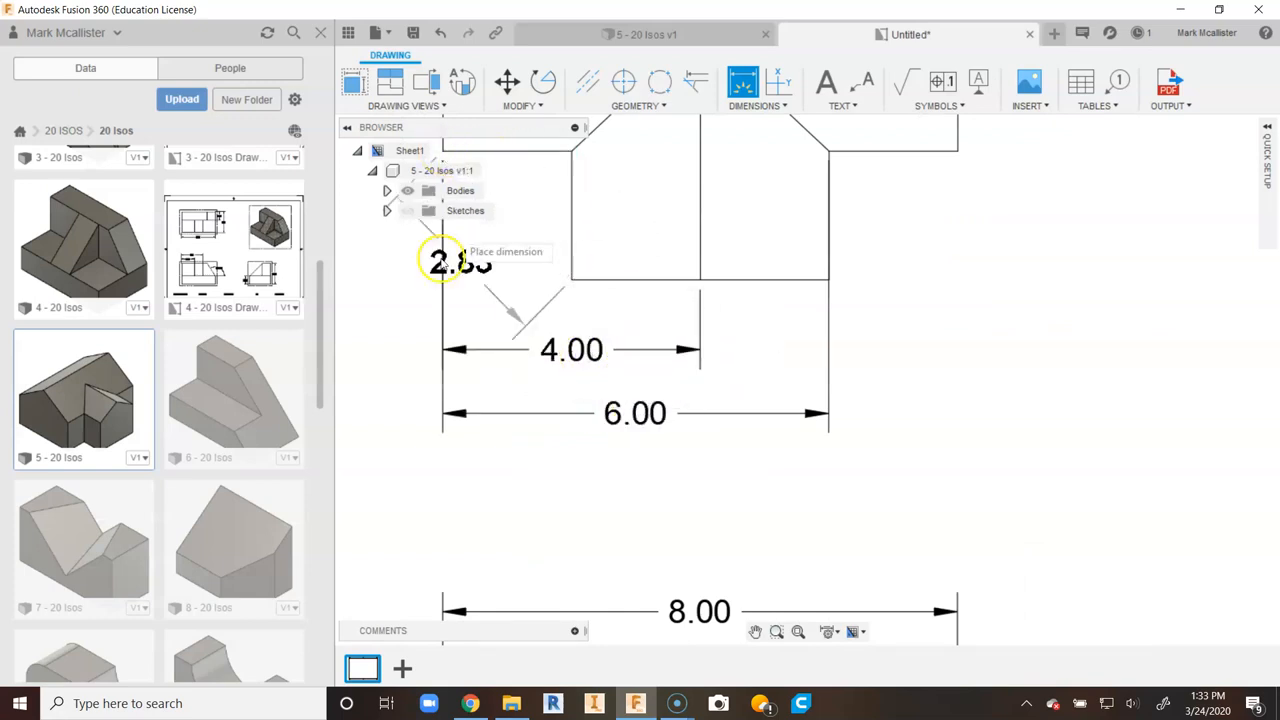
Step: Make the dimension from the top view's left corner to the wing's left edge horizontal and place it above the 4.00 dimension
right_click(416, 292)
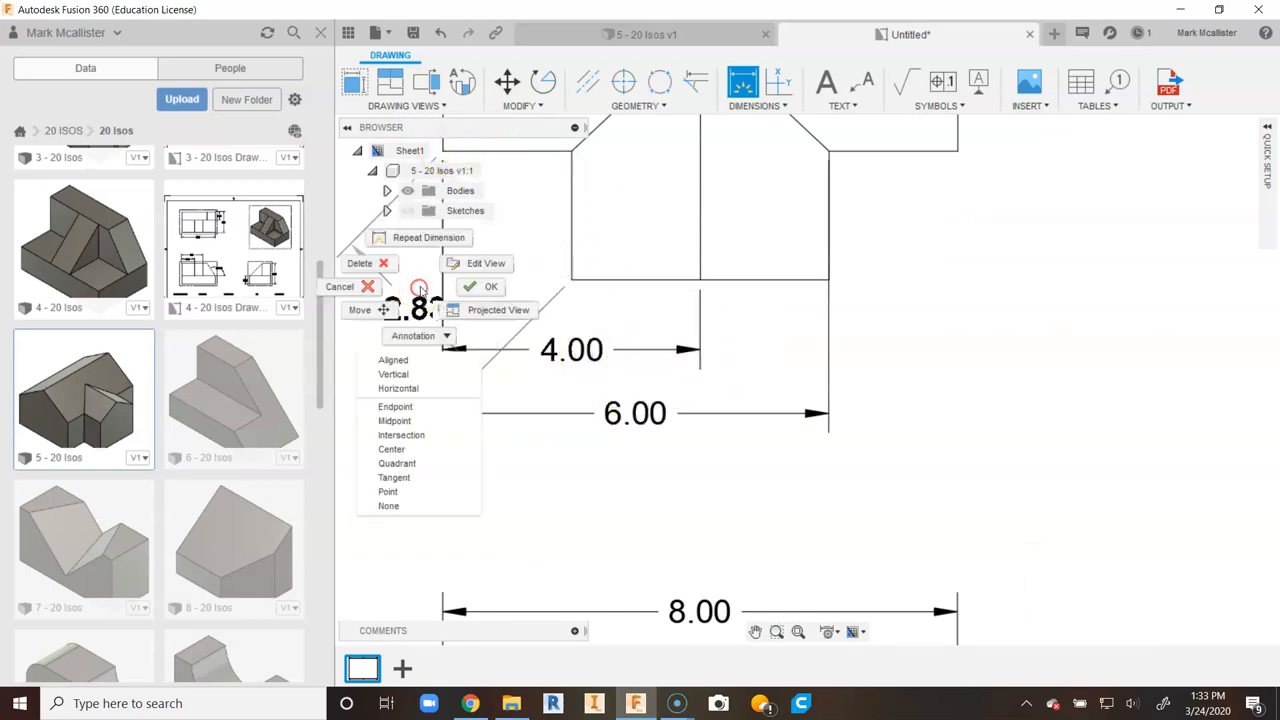
left_click(443, 388)
left_click(493, 312)
scroll(650, 410, "up", 3)
scroll(655, 414, "down", 4)
right_click(825, 480)
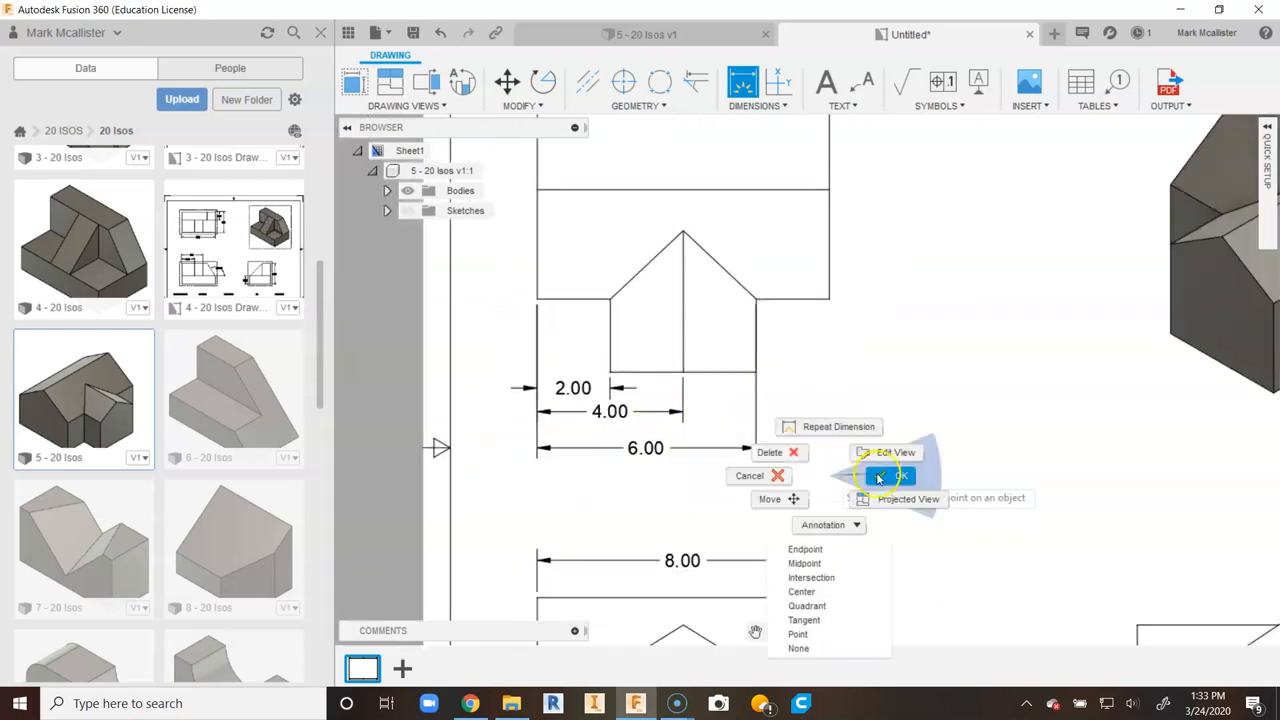
left_click(878, 477)
scroll(877, 477, "down", 3)
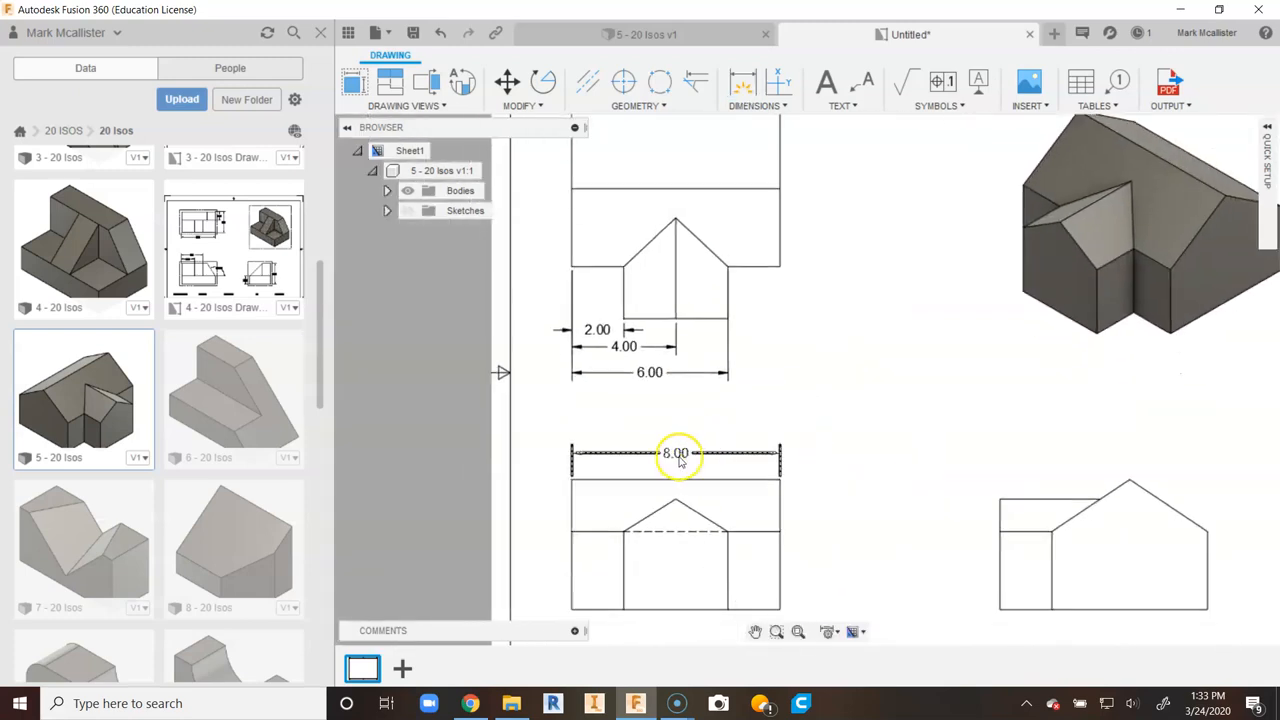
Step: Move the 6.00, 4.00 and 2.00 dimensions farther below the top view, keeping them stacked with even spacing
left_click(658, 380)
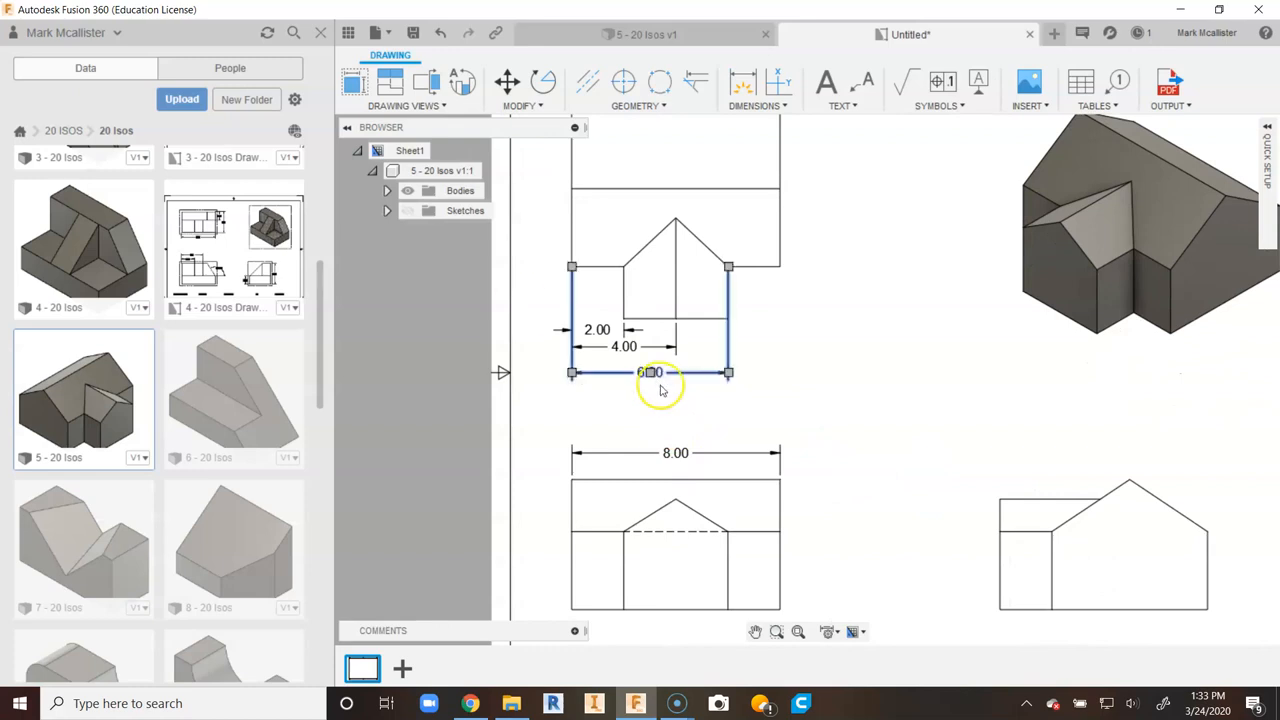
left_click_drag(650, 373, 650, 399)
left_click(624, 346)
left_click_drag(624, 346, 624, 373)
left_click(600, 332)
left_click_drag(597, 330, 597, 348)
left_click(912, 355)
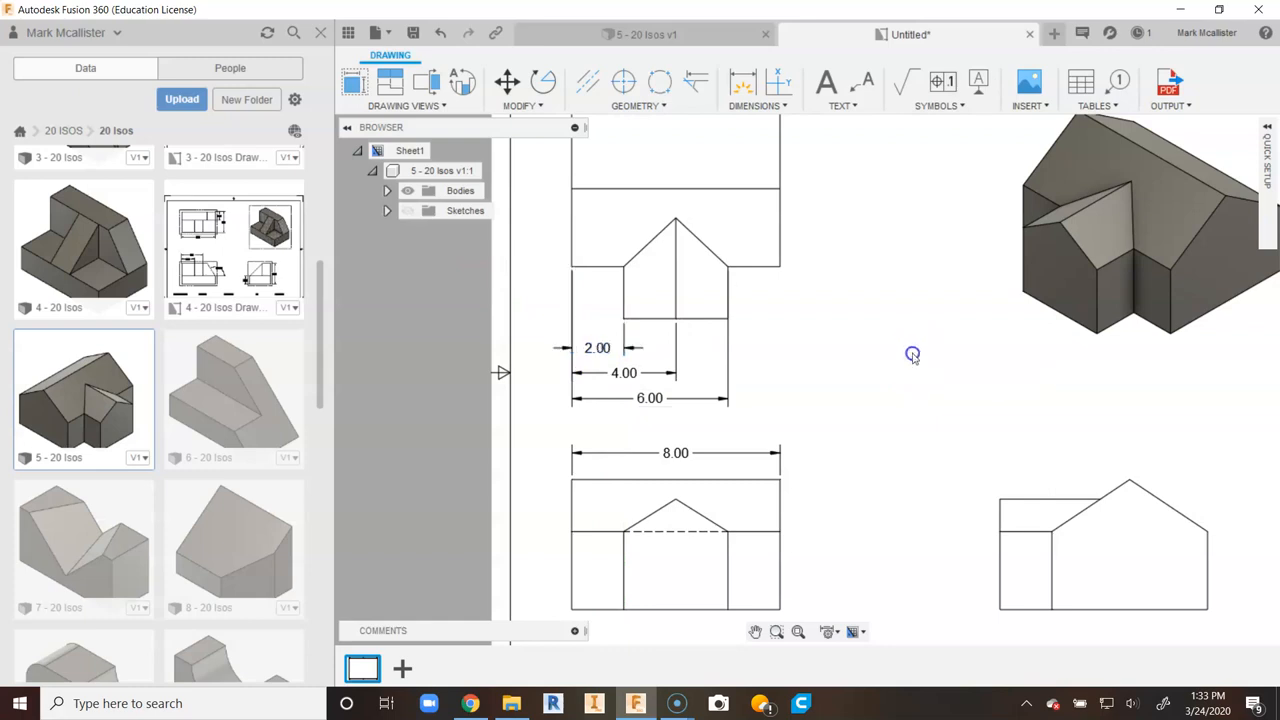
Step: Dimension the height from the base view's bottom edge to the wing's peak, placing the dimension to the right of the view
scroll(970, 310, "down", 1)
left_click(986, 366)
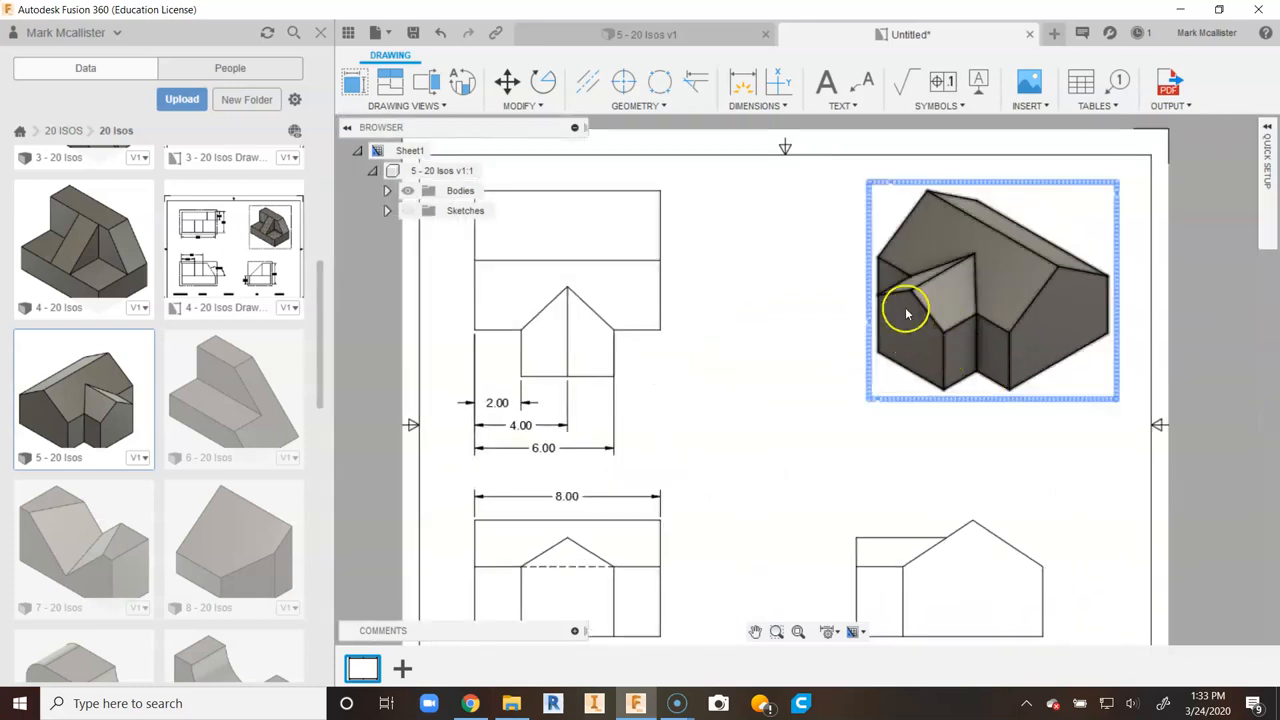
left_click(645, 420)
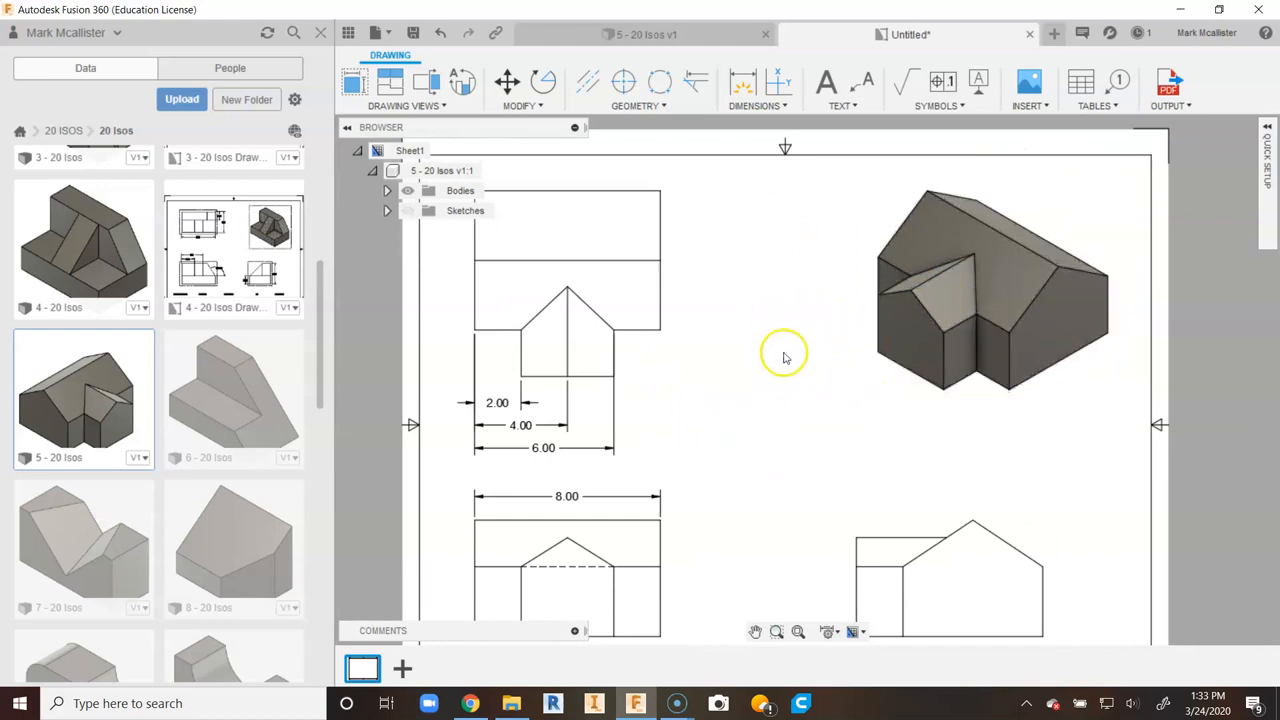
scroll(780, 365, "down", 1)
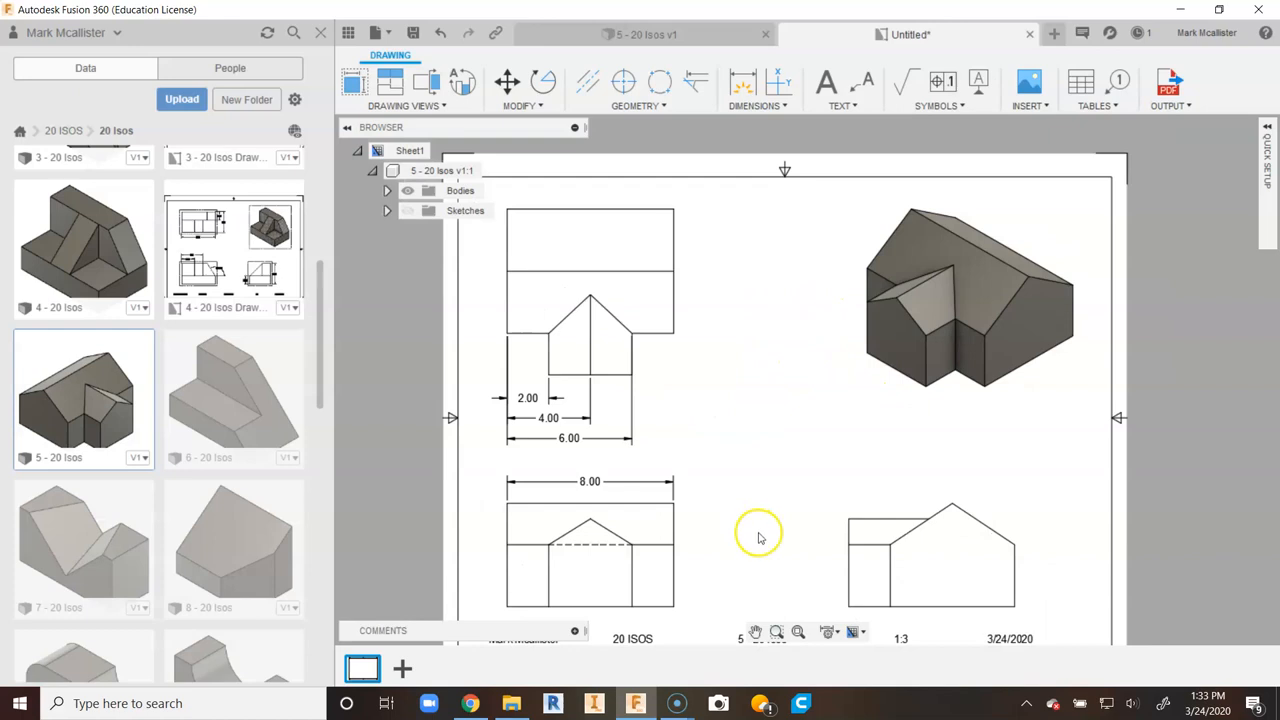
middle_click_drag(758, 538, 734, 500)
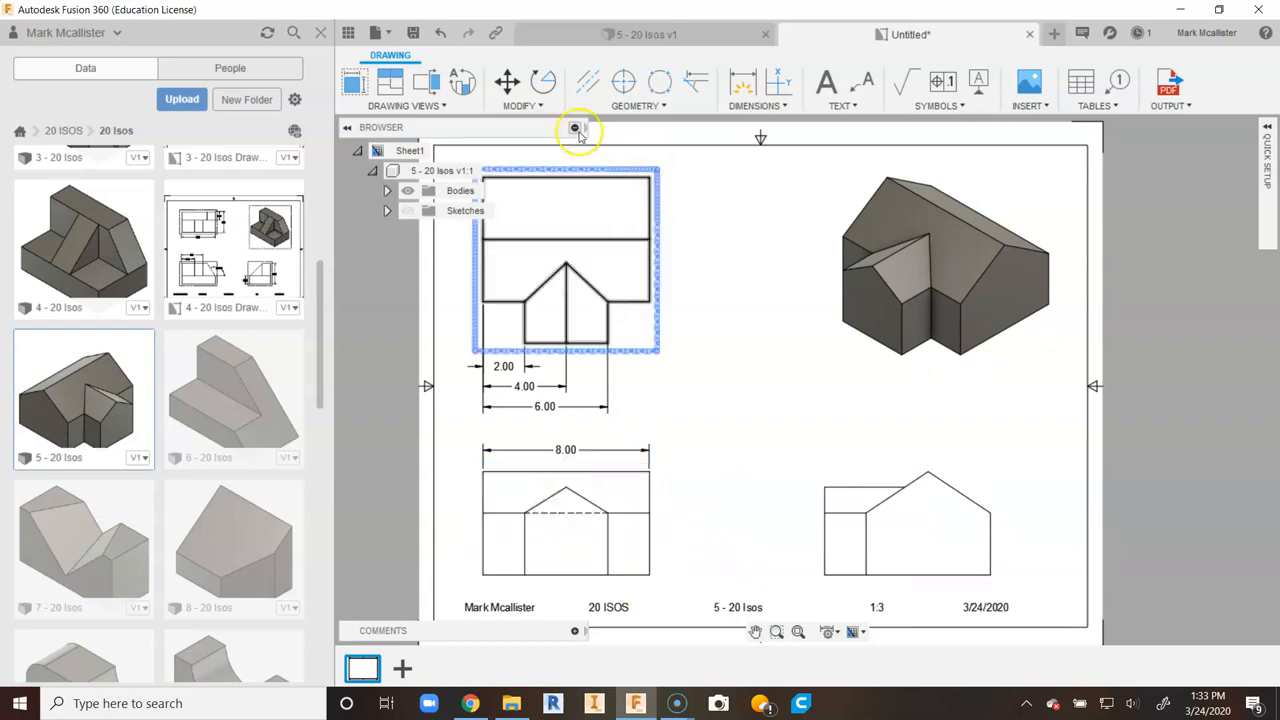
left_click(735, 80)
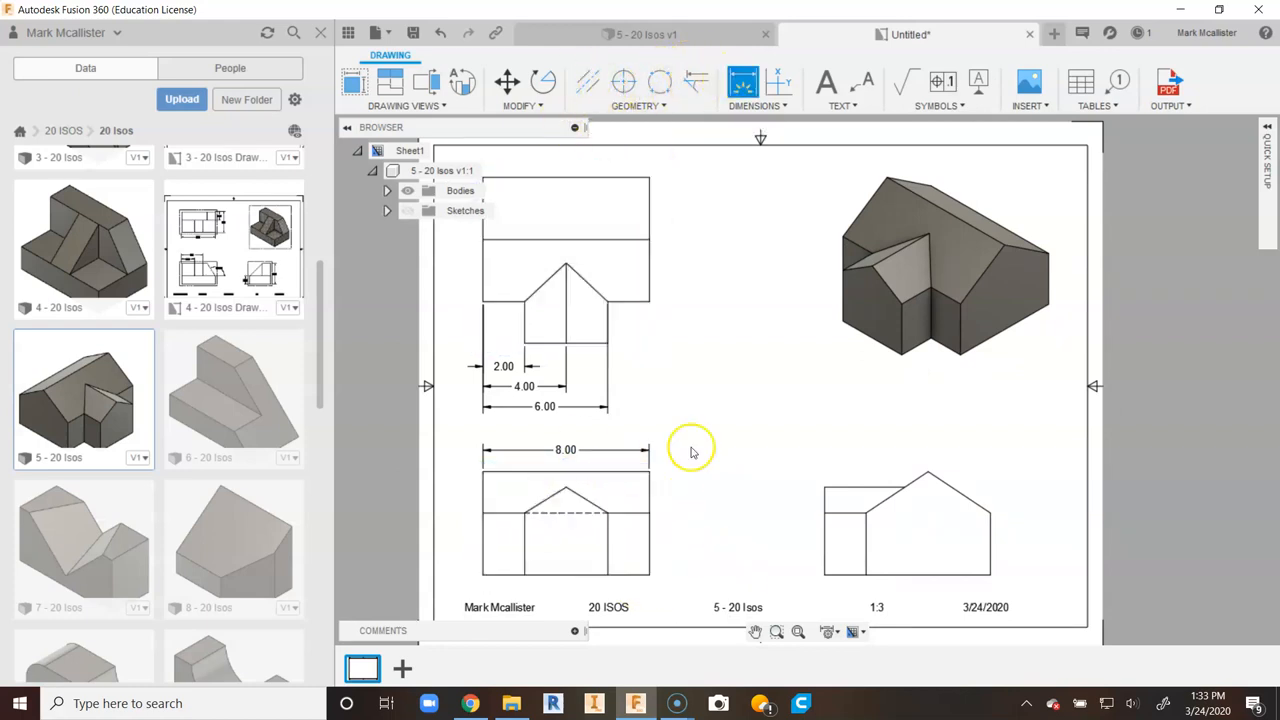
left_click(566, 489)
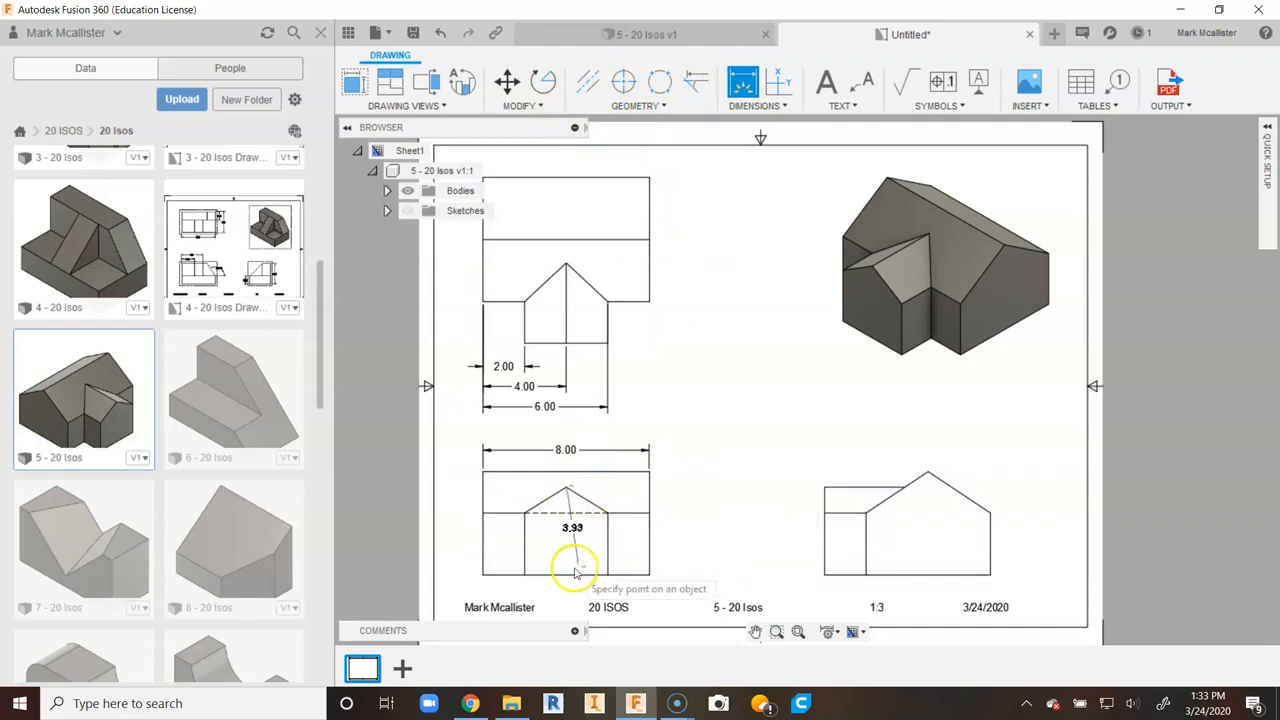
left_click(566, 576)
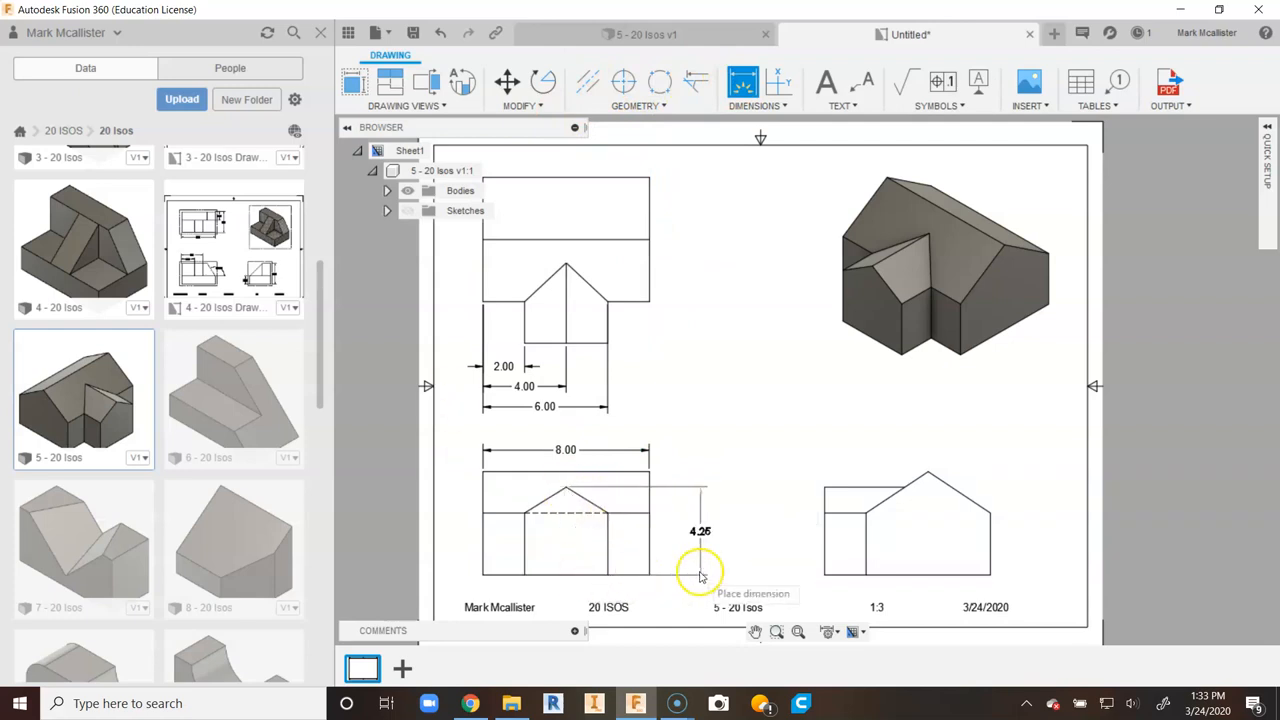
scroll(608, 512, "up", 1)
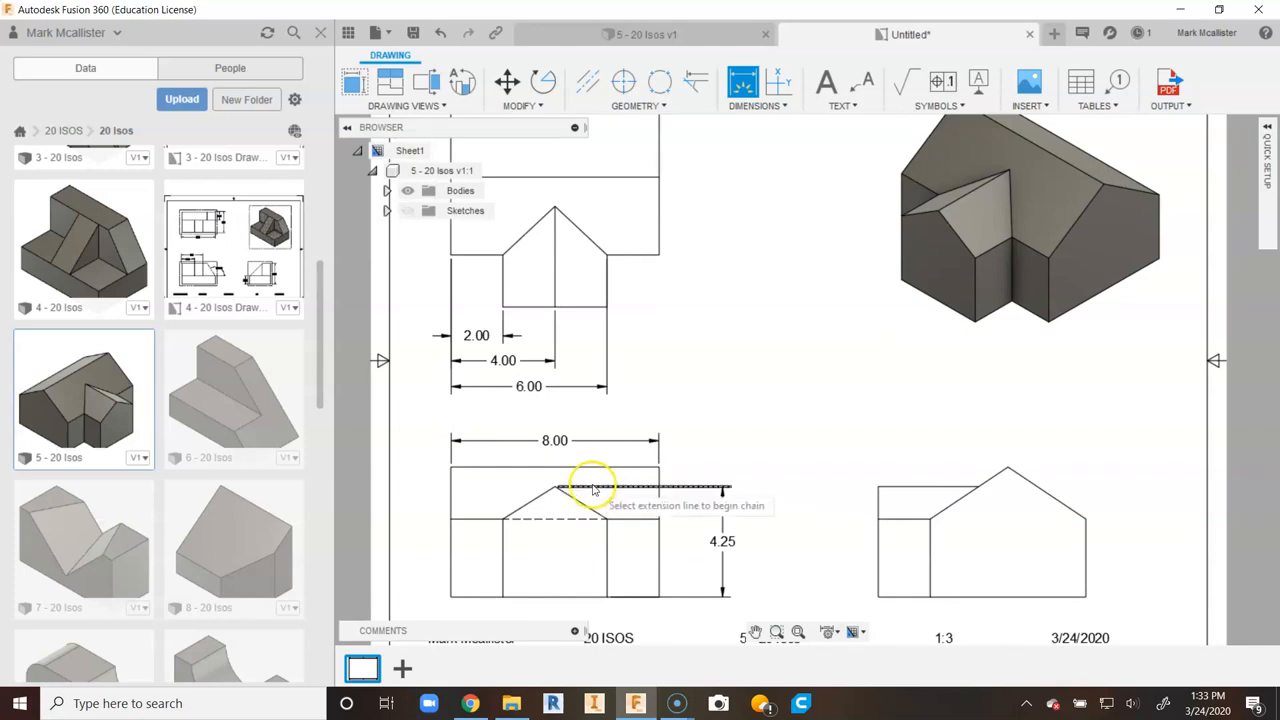
scroll(595, 490, "down", 2)
right_click(708, 410)
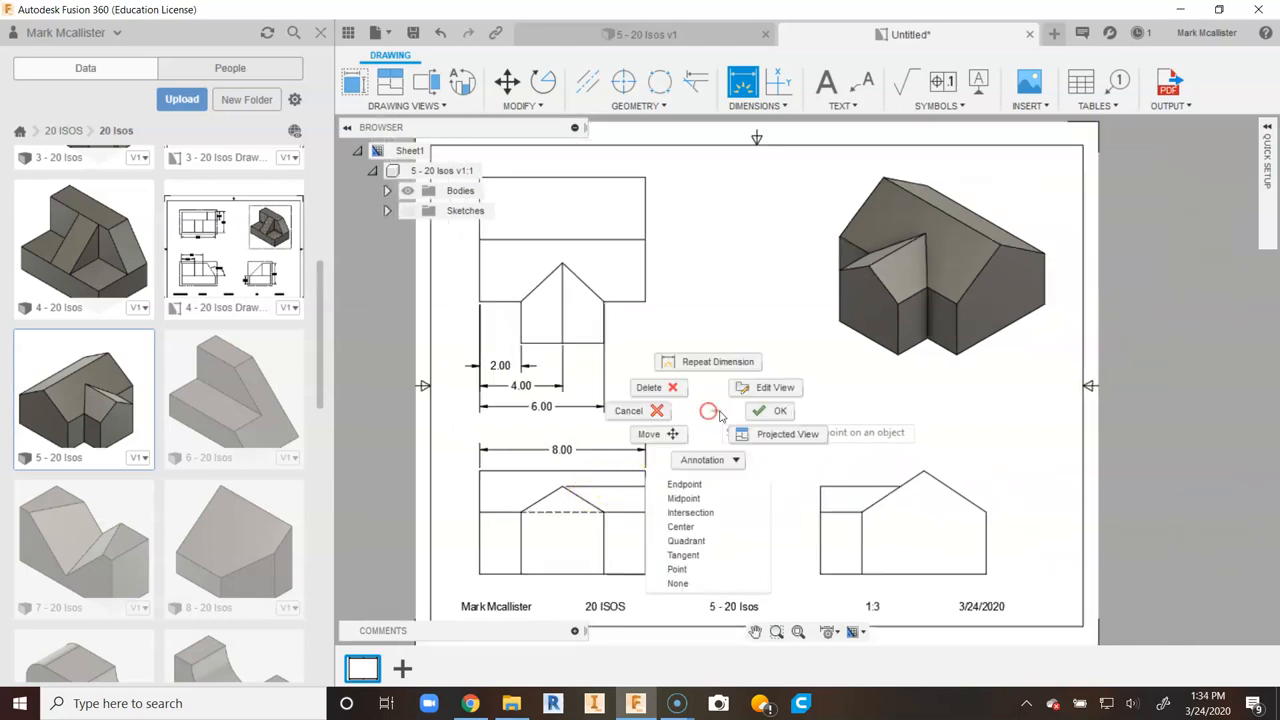
left_click(656, 410)
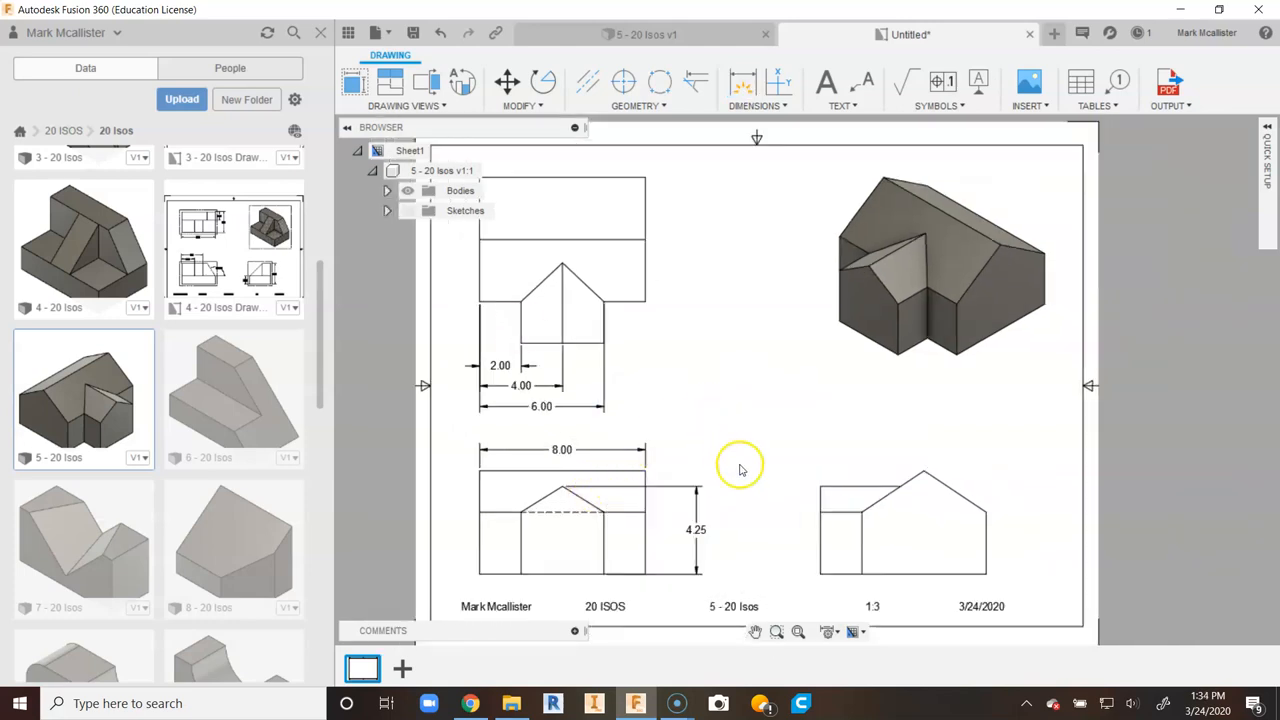
Step: Delete the wing peak height dimension beside the base view
right_click(696, 527)
left_click(660, 503)
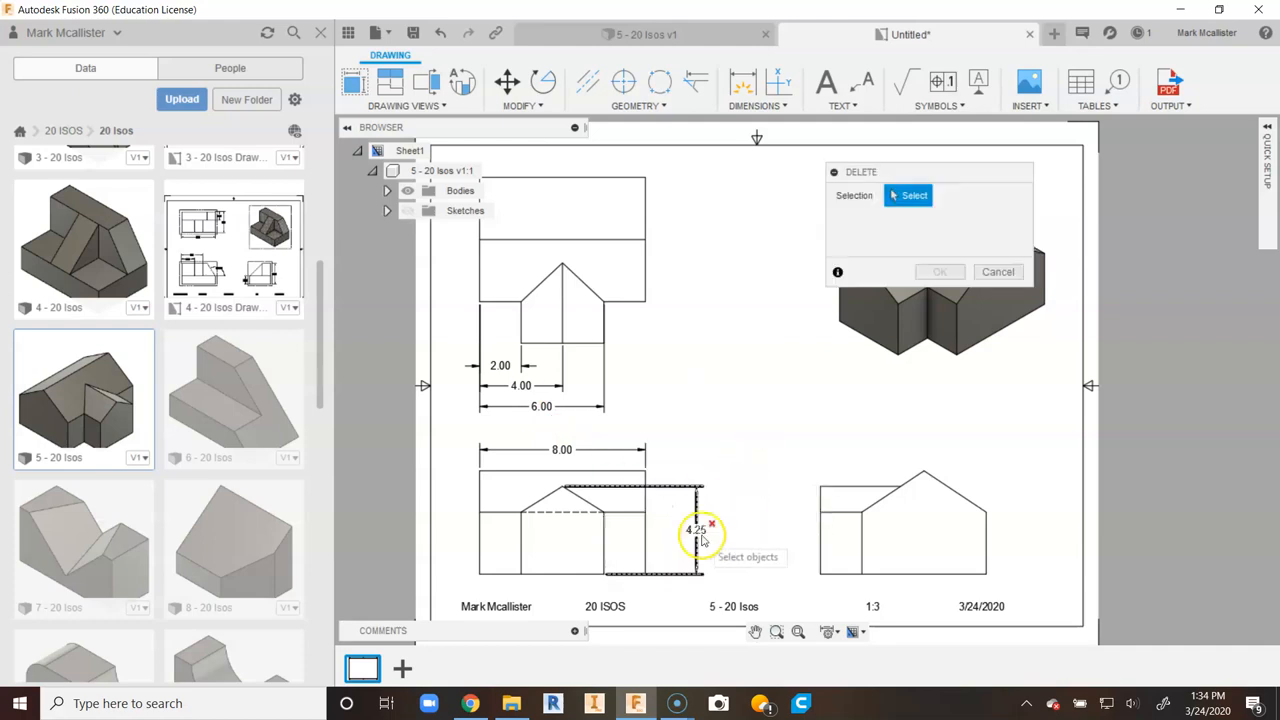
left_click(933, 271)
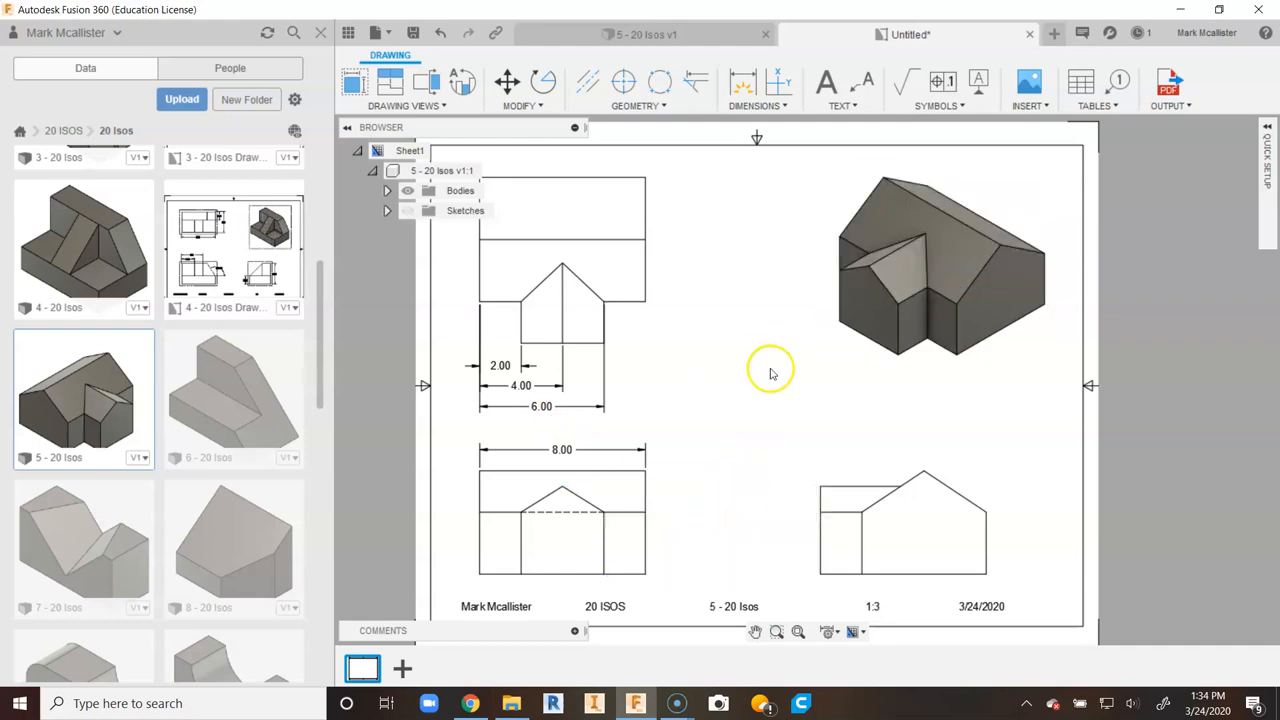
Step: Dimension the base view's overall height and the main body's eave height, stacking both dimensions to the right of the view
left_click(743, 82)
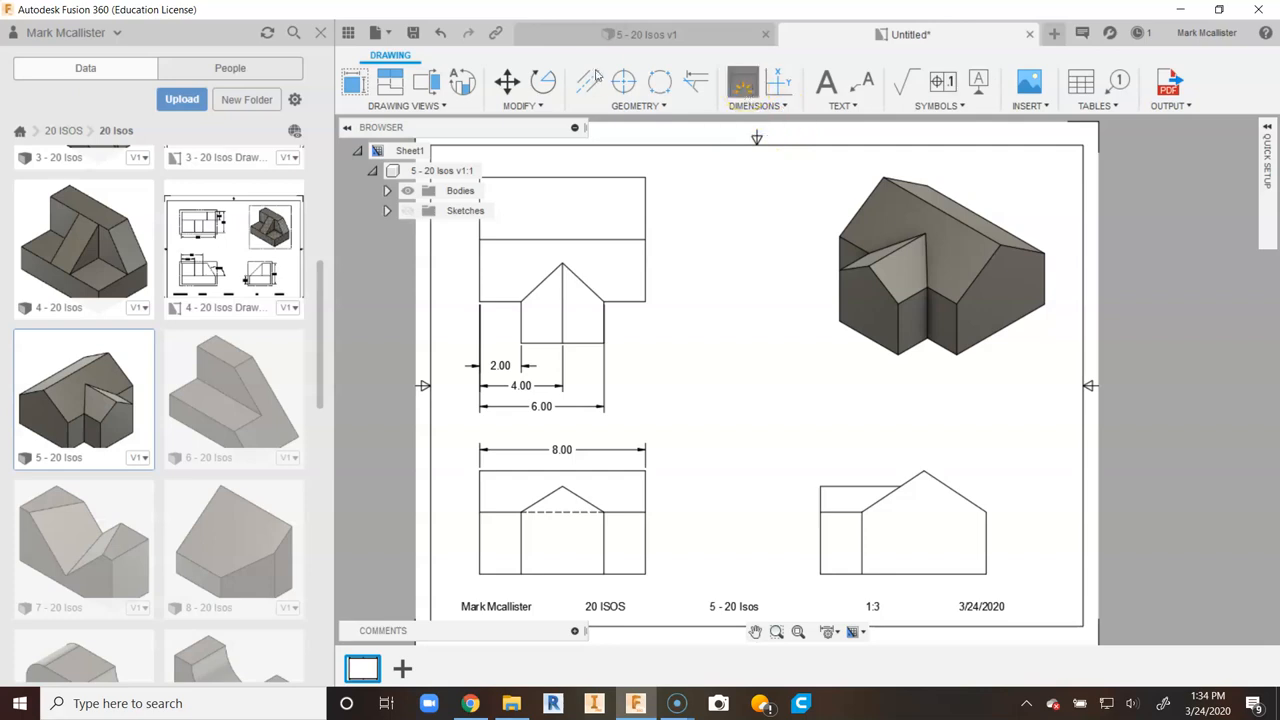
left_click(645, 471)
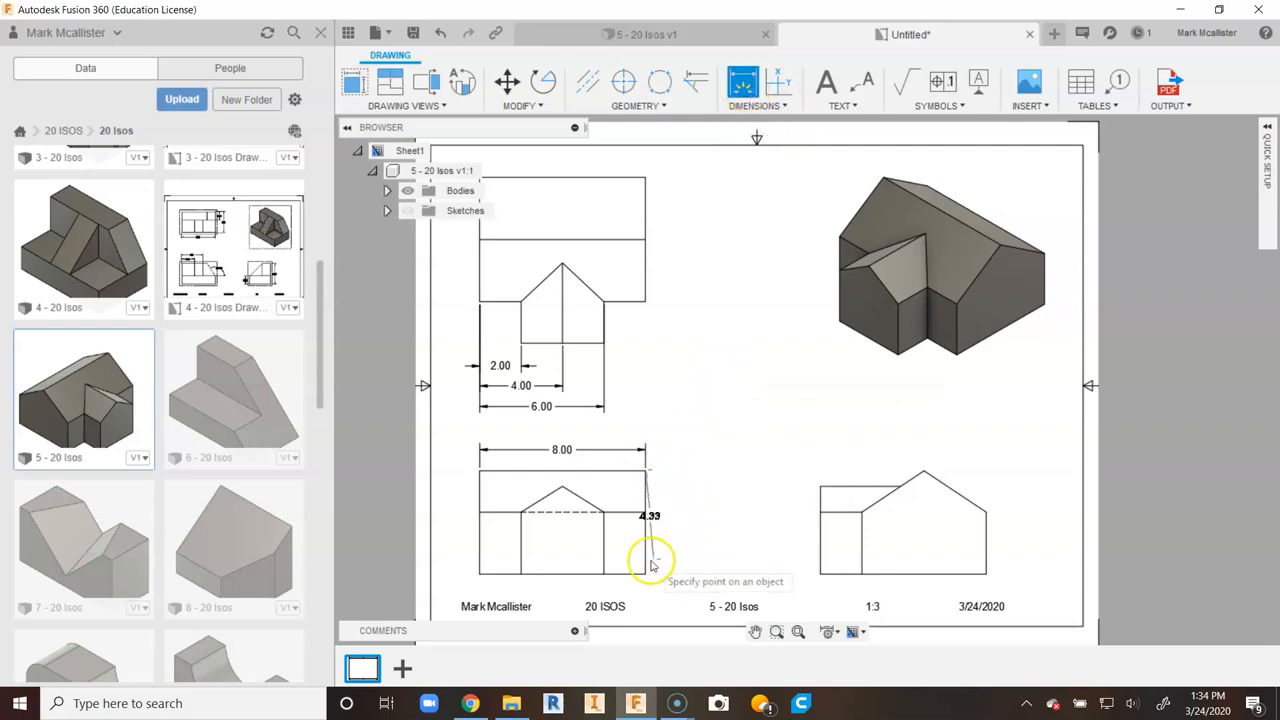
left_click(645, 574)
left_click(685, 568)
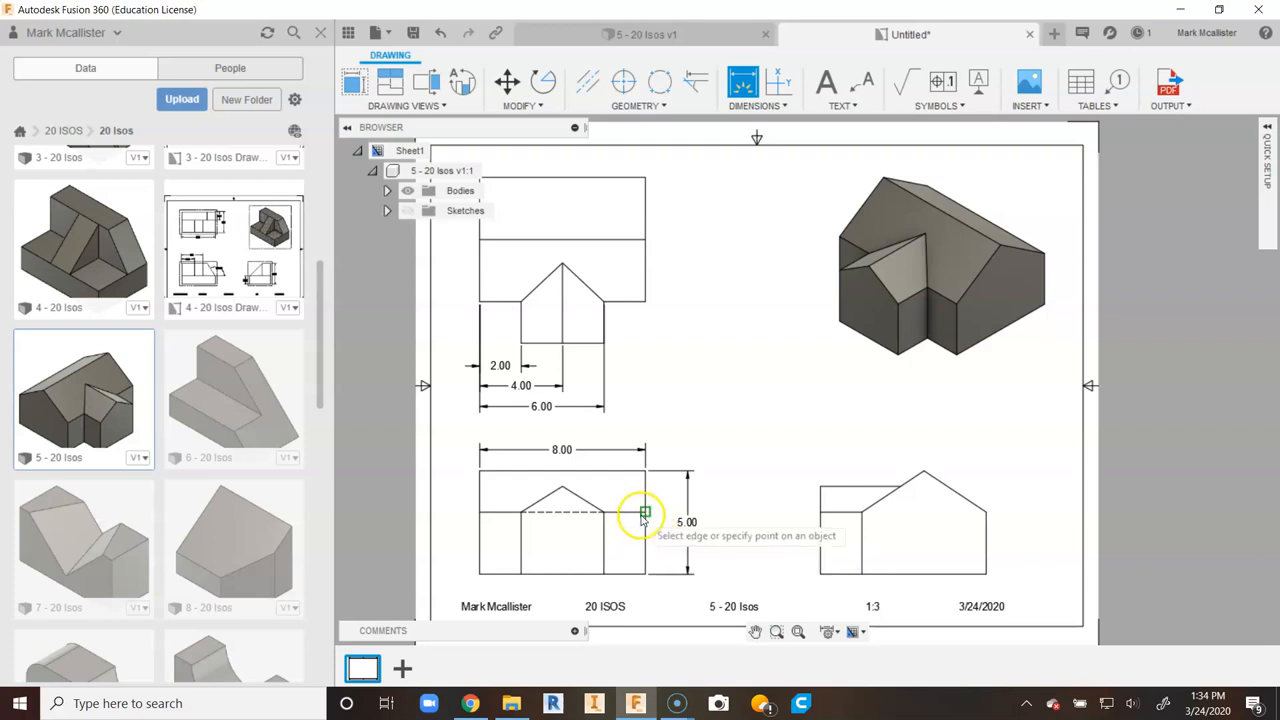
left_click(645, 512)
left_click(645, 572)
left_click(659, 570)
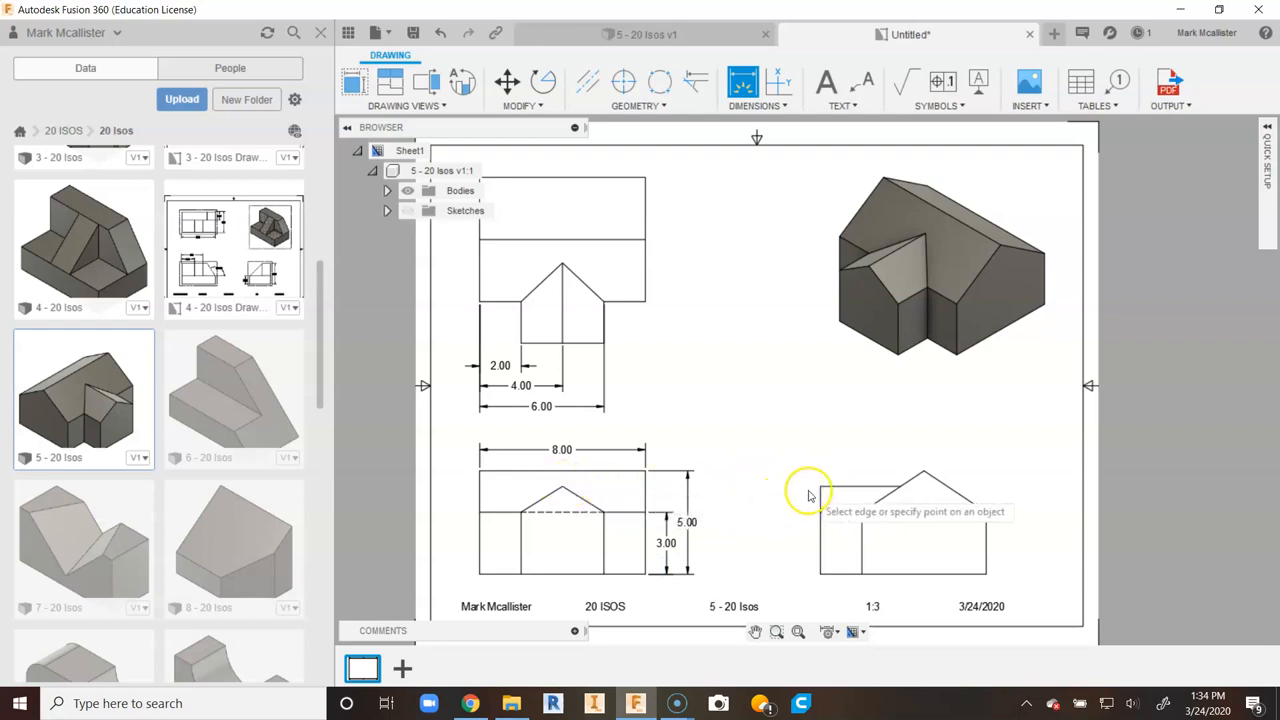
Step: Dimension the wing's ridge height in the side view, placing the dimension to the left of that view
left_click(821, 487)
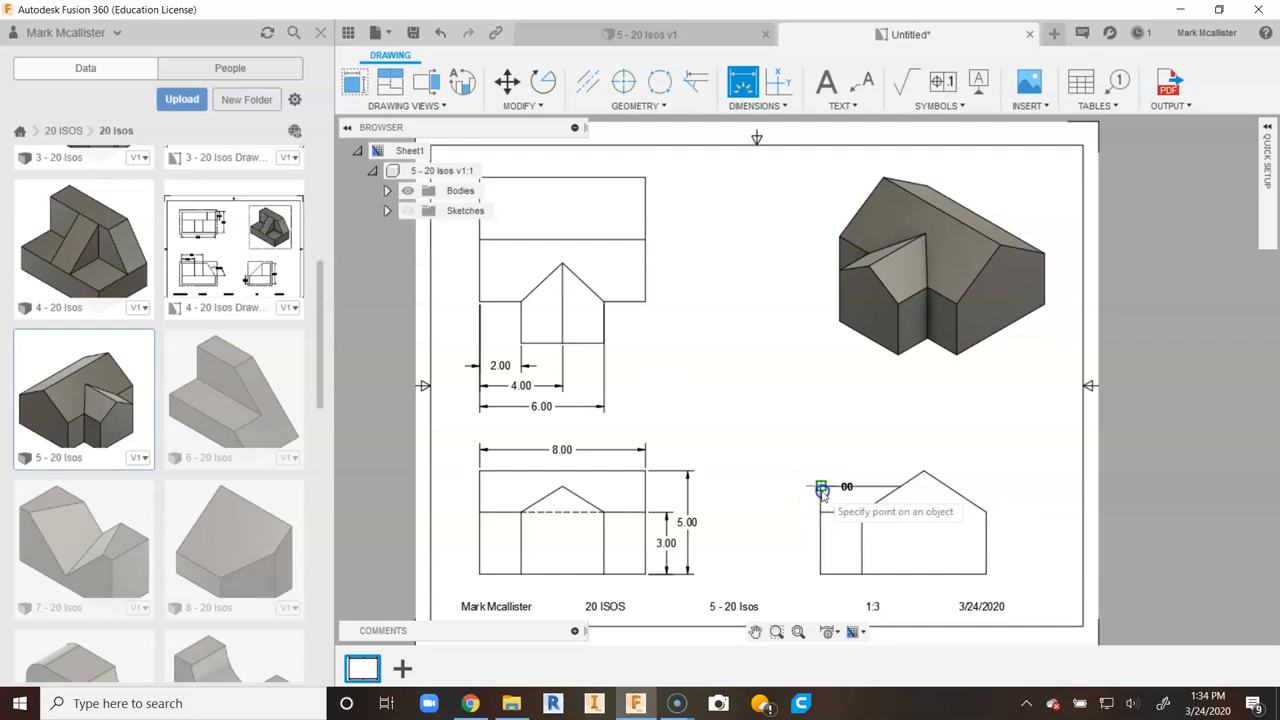
left_click(820, 574)
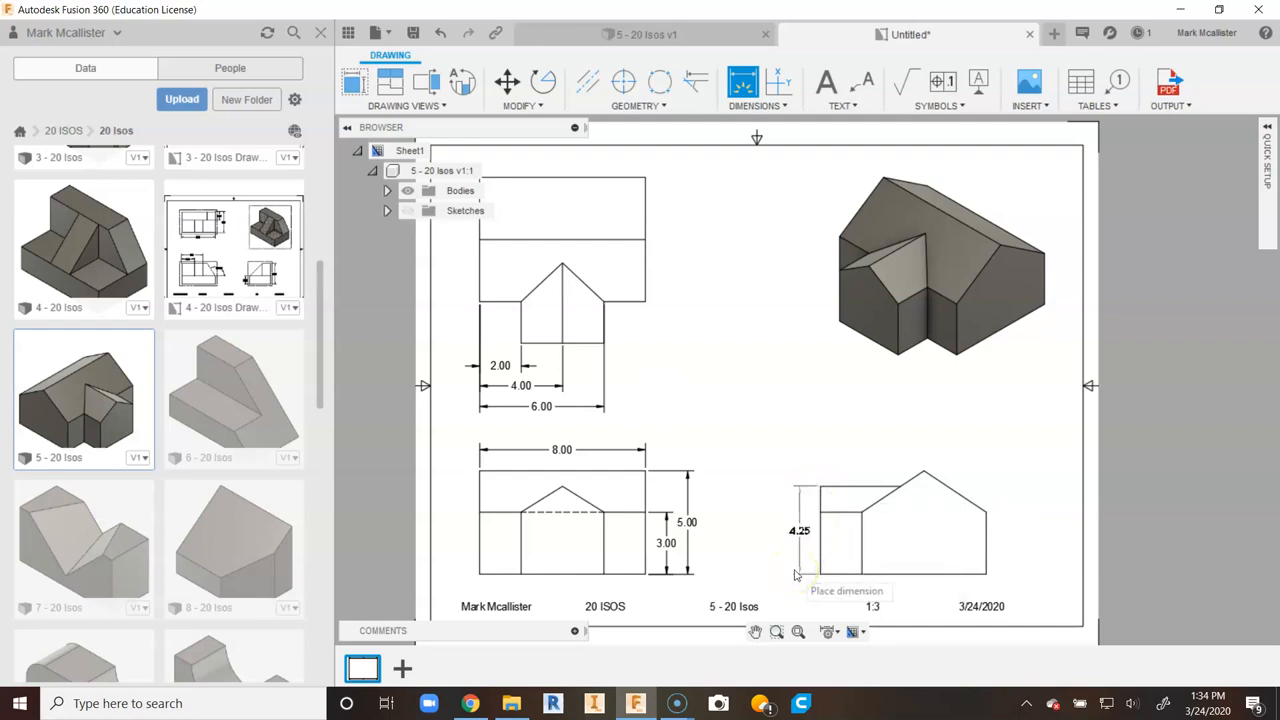
left_click(797, 548)
right_click(814, 410)
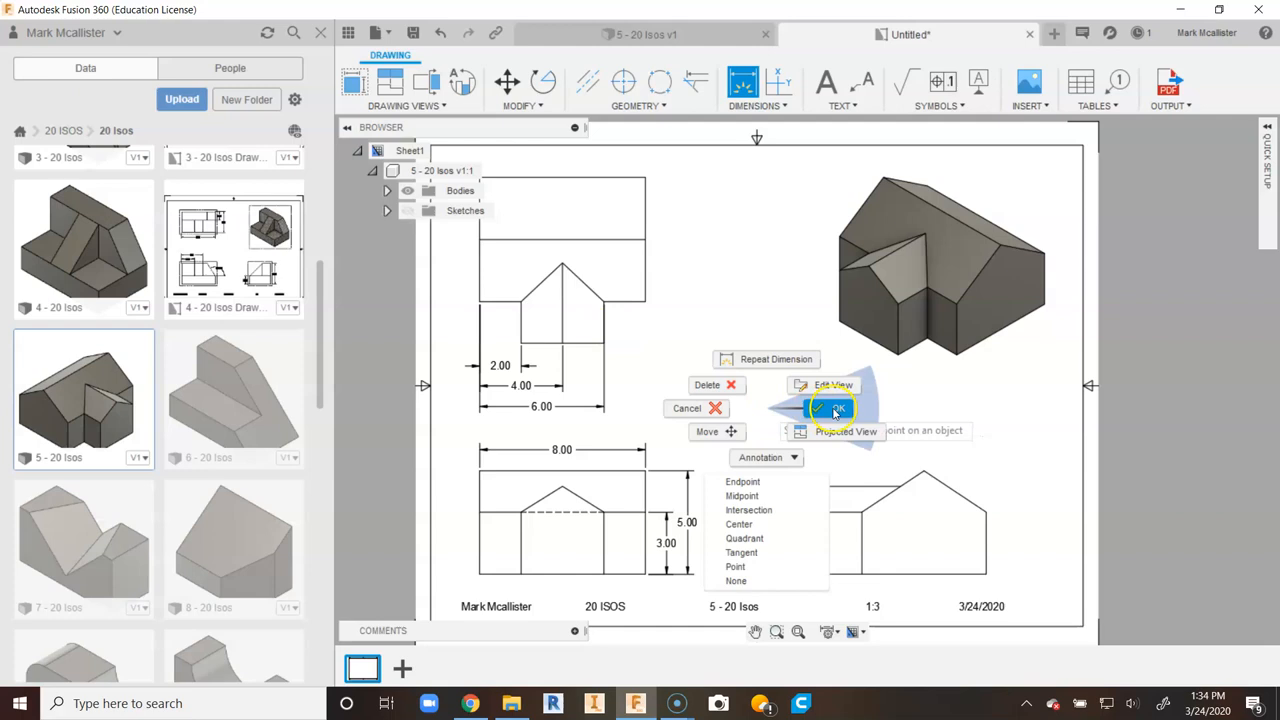
left_click(882, 547)
mouse_move(904, 521)
left_mouse_down()
mouse_move(652, 531)
mouse_move(880, 528)
left_mouse_up()
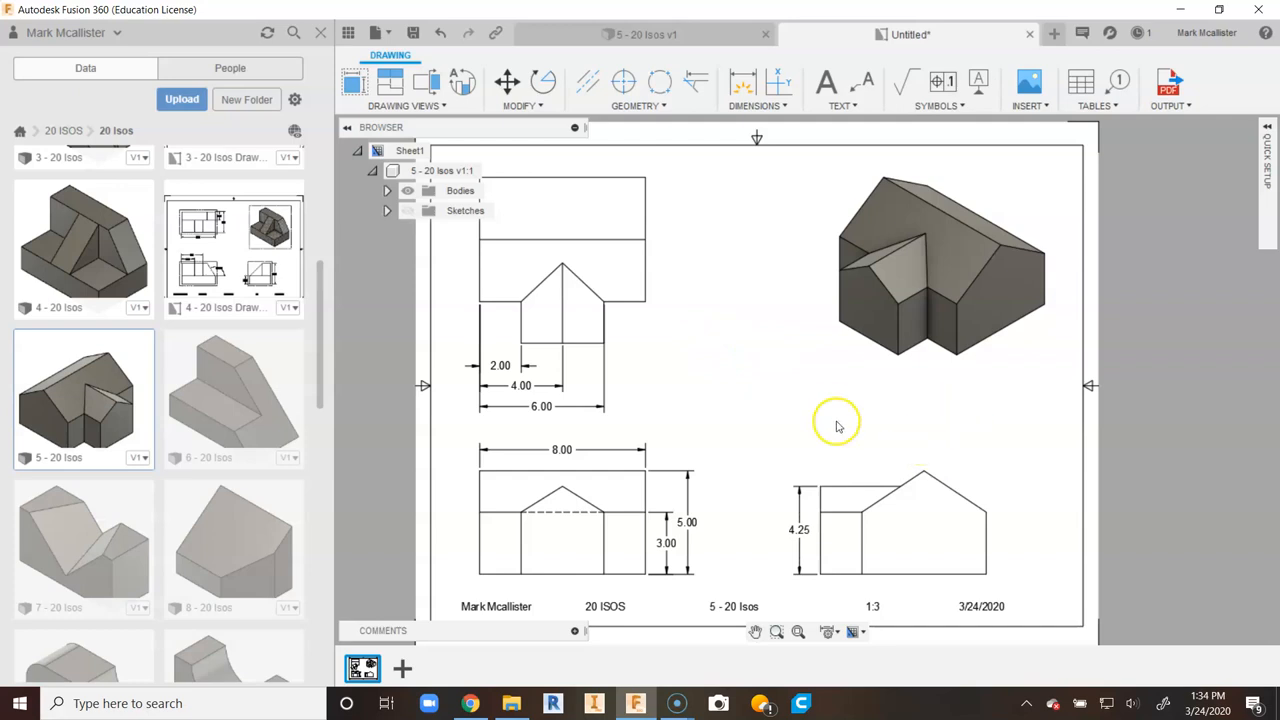
Step: Dimension the top view's overall depth from the back edge to the wing's front edge, well to the right of the view
left_click(742, 84)
left_click(590, 178)
left_click(603, 341)
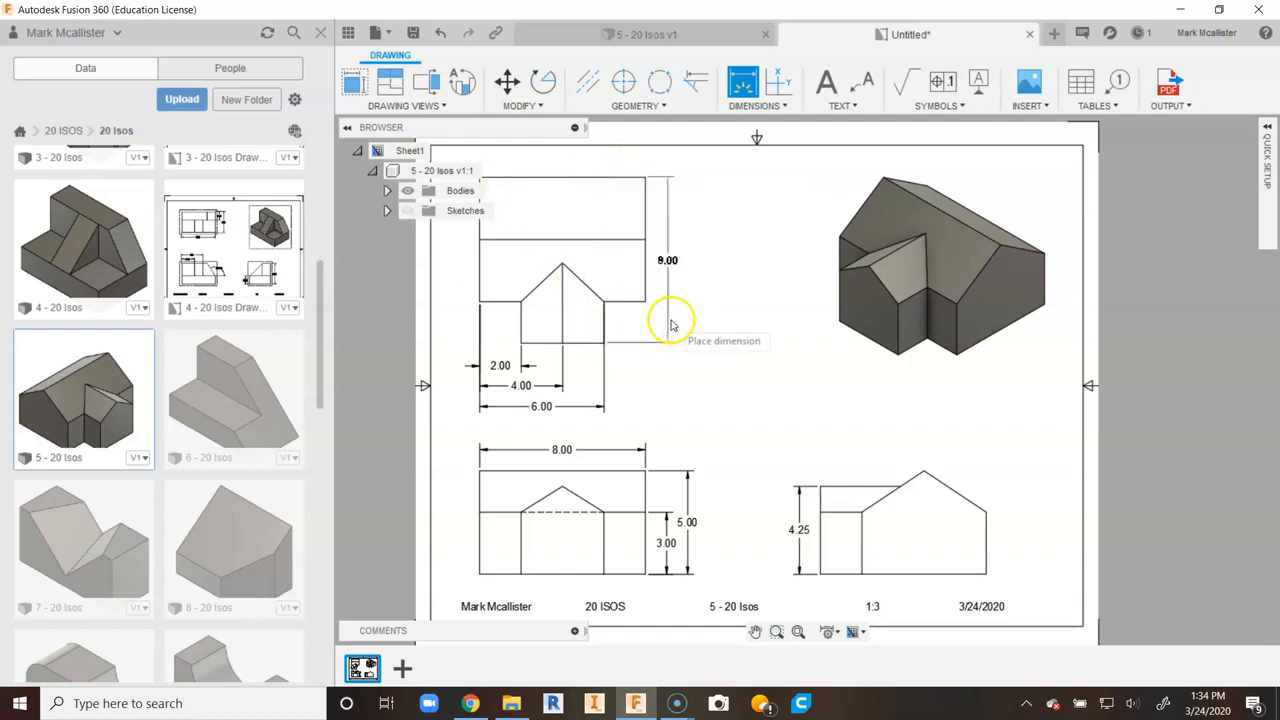
left_click(712, 326)
Step: Dimension the top view from its back corner to the ridge line and to the main body's front corner, inside the overall depth dimension
left_click(645, 207)
left_click(645, 177)
left_click(645, 238)
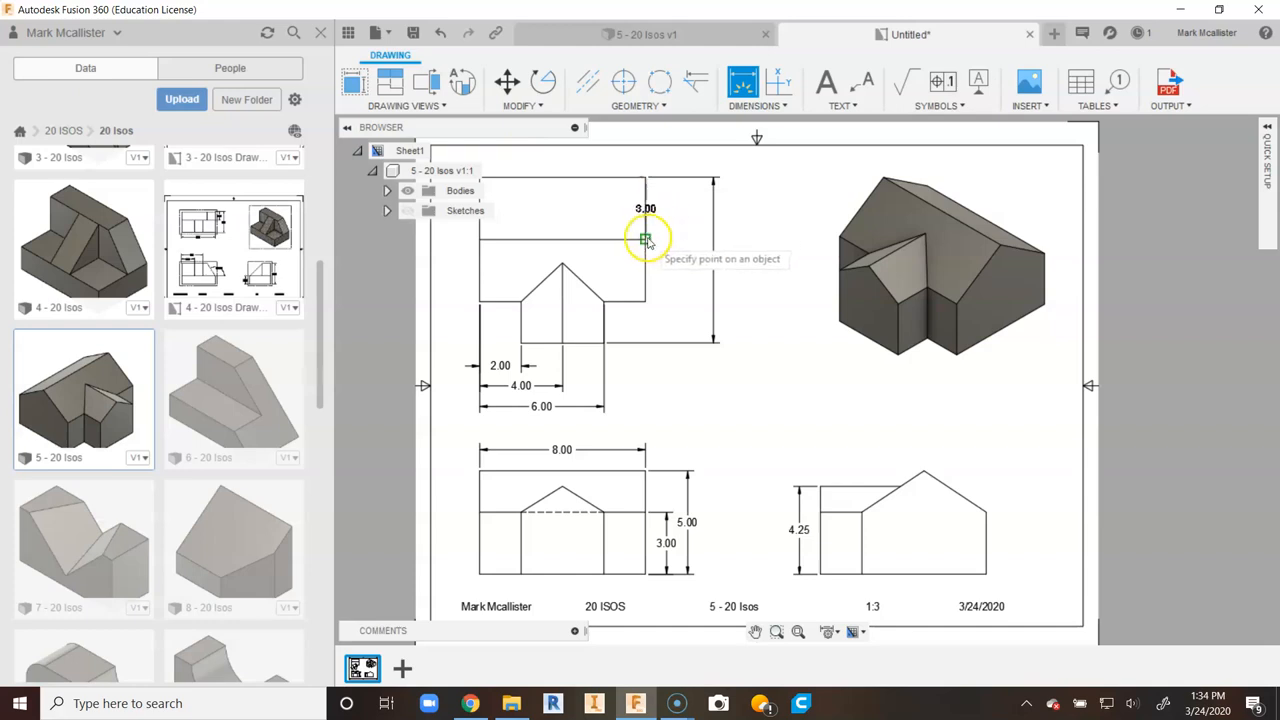
left_click(667, 235)
left_click(645, 300)
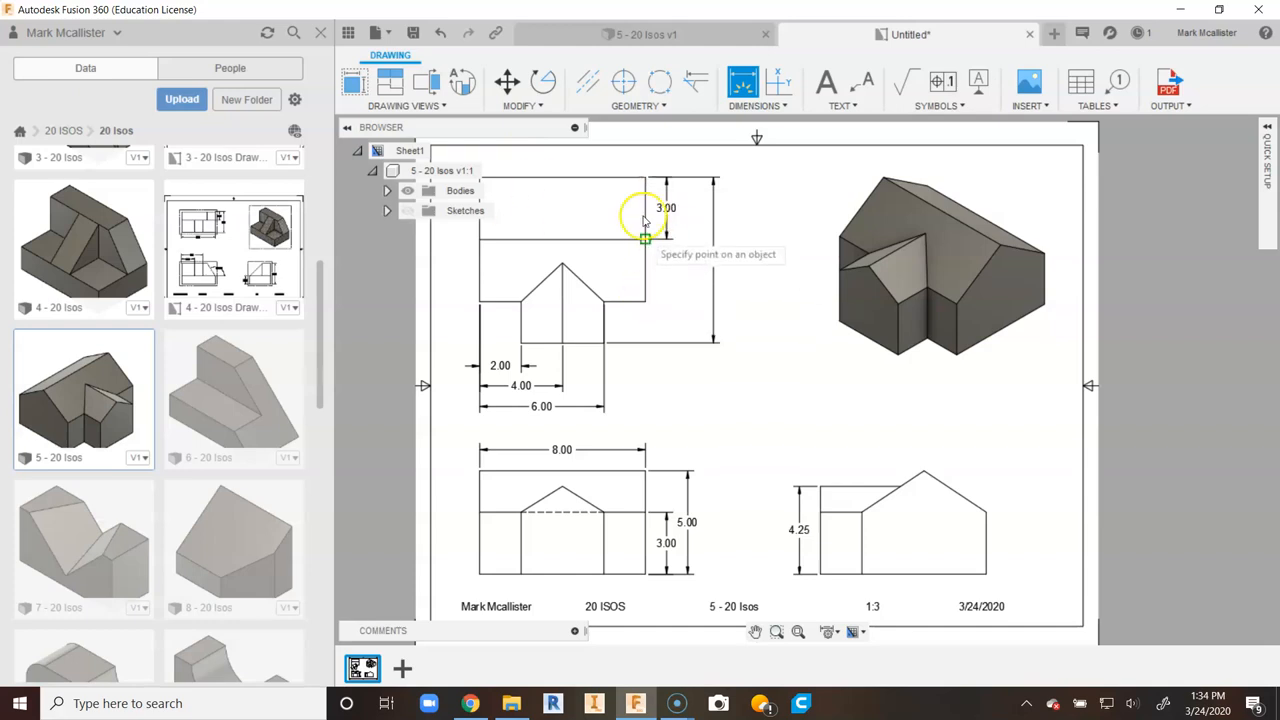
left_click(645, 177)
left_click(691, 211)
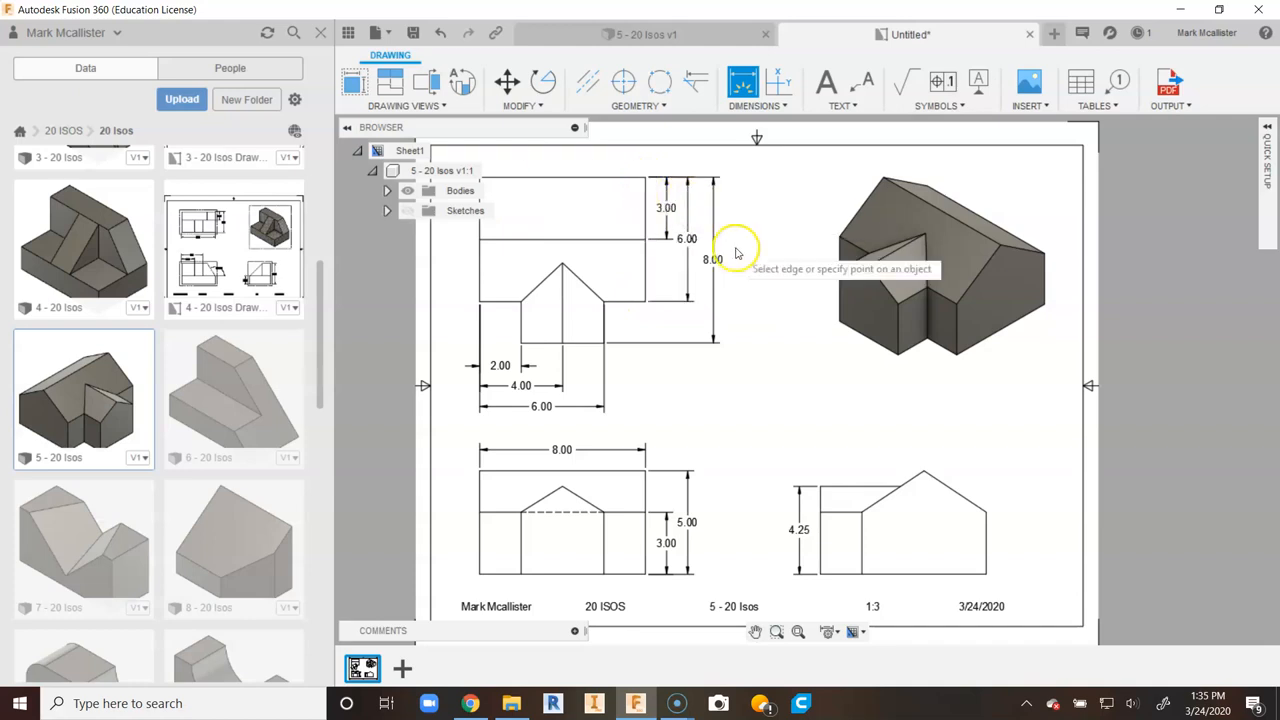
right_click(690, 336)
left_click(720, 331)
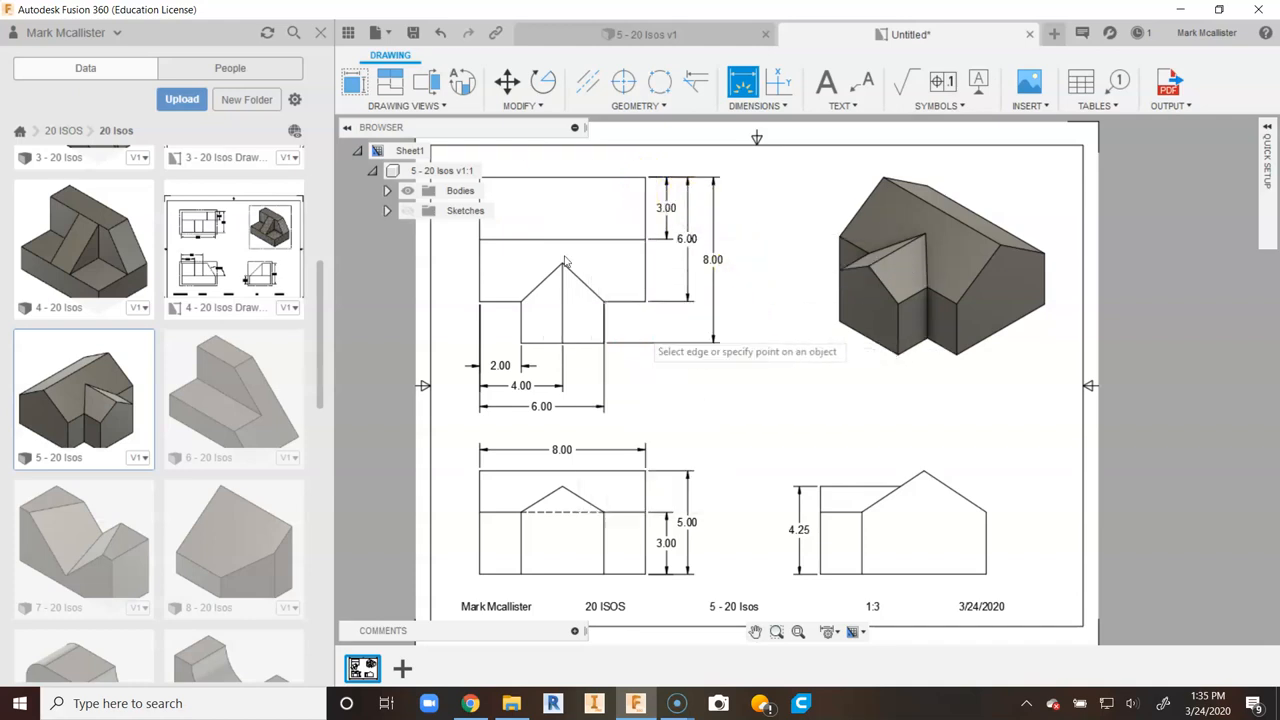
Step: Examine where the overall depth dimension's extension line meets the wing's front corner in the top view, and check the whole sheet
scroll(647, 336, "up", 2)
scroll(630, 336, "up", 2)
scroll(645, 335, "down", 1)
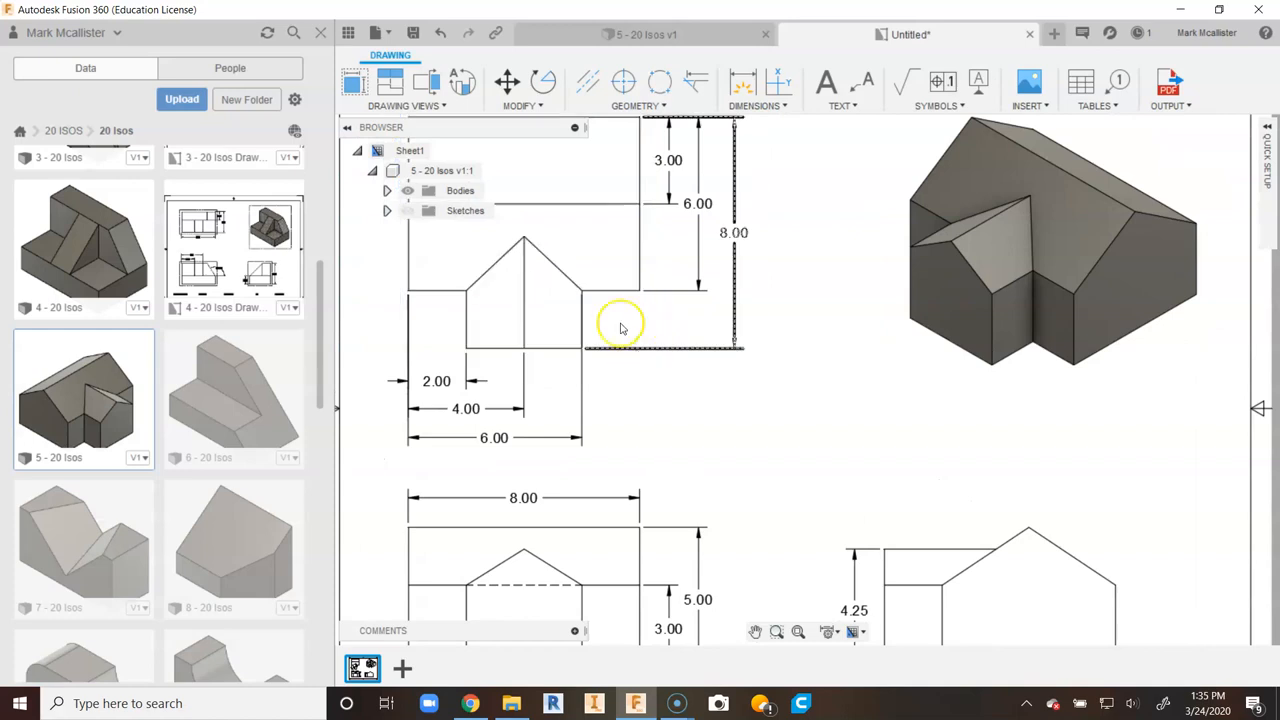
scroll(651, 357, "down", 1)
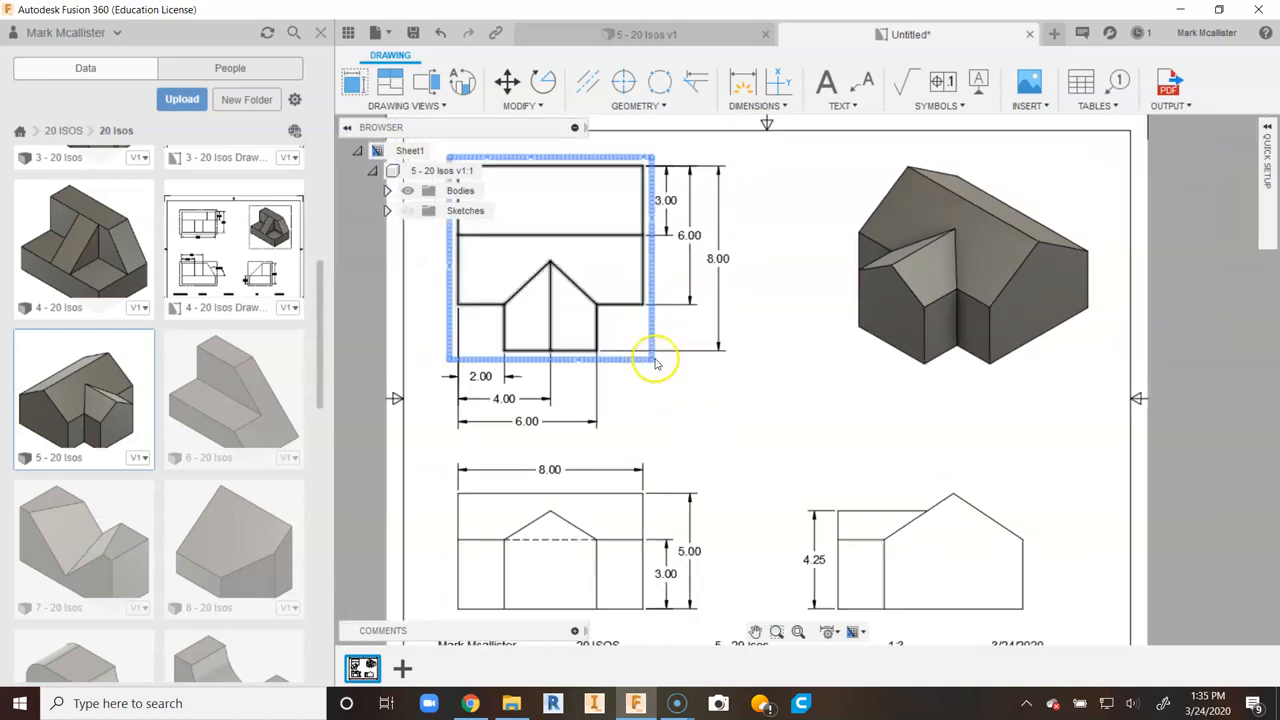
scroll(611, 362, "up", 5)
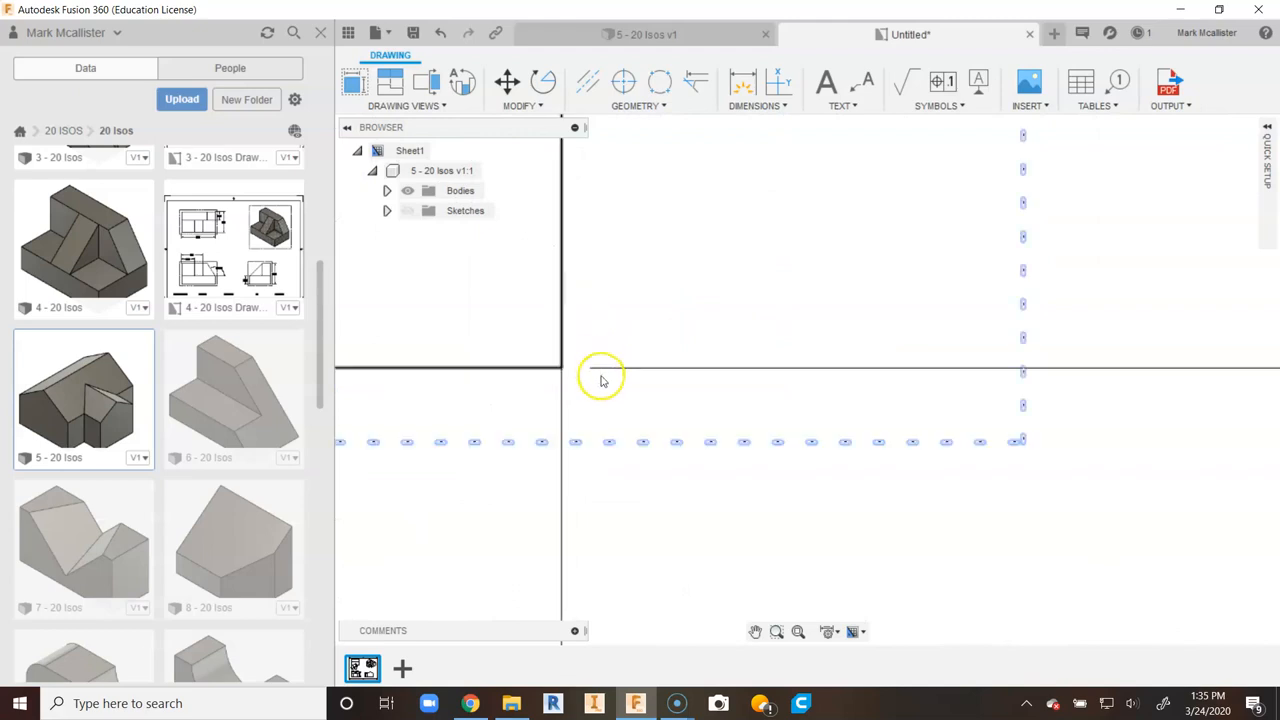
scroll(583, 372, "down", 5)
scroll(620, 400, "down", 3)
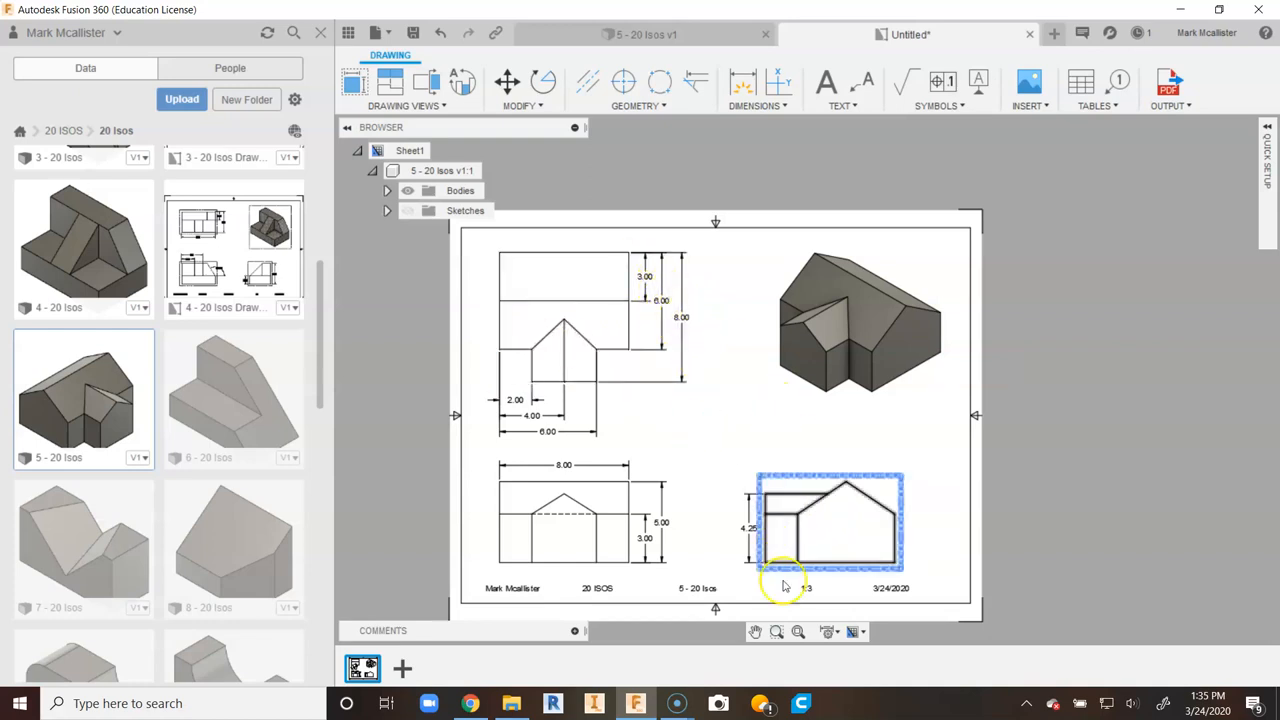
Step: Save the drawing as "5 - 20 Isos Drawing" in the 20 ISOS > 20 Isos folder
left_click(798, 632)
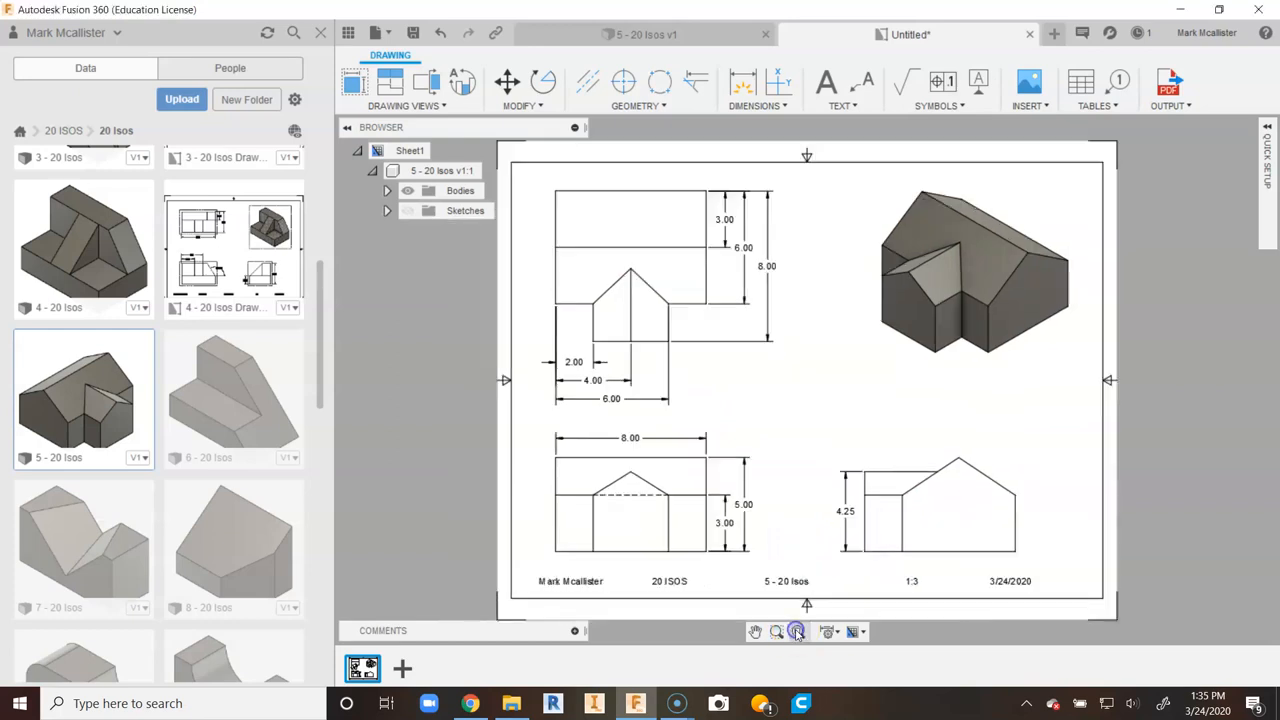
left_click(416, 35)
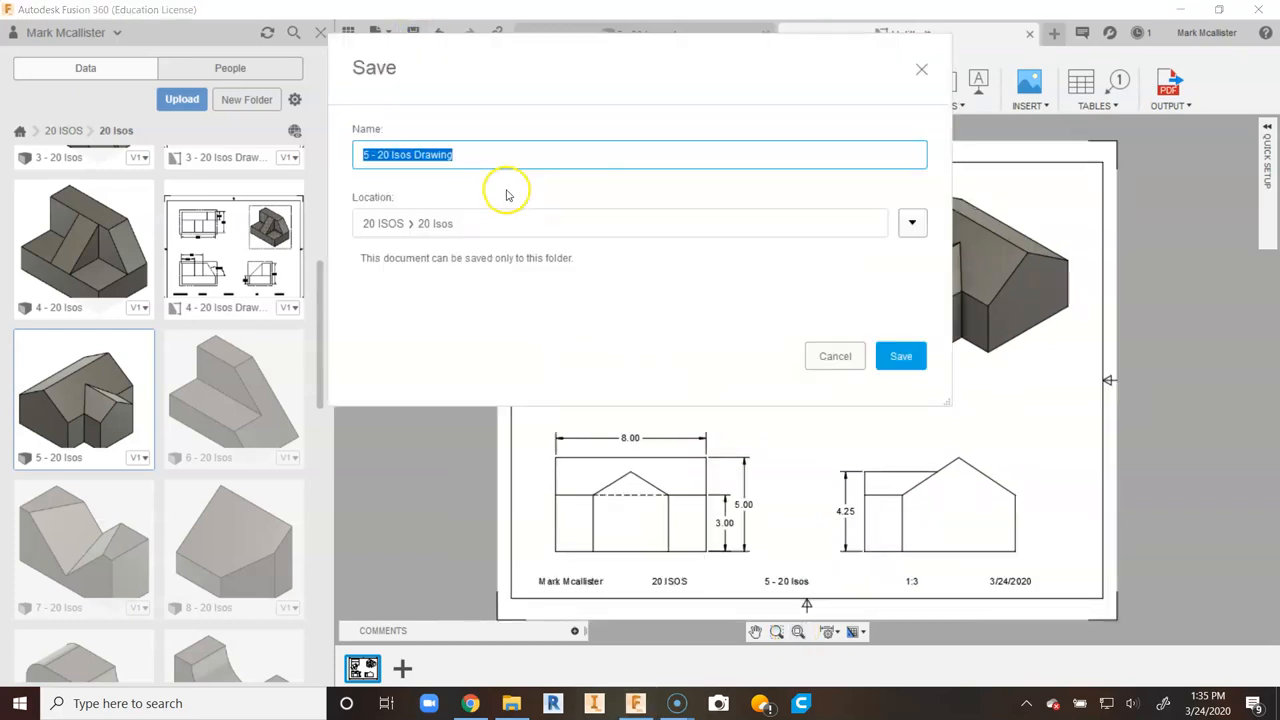
left_click(900, 356)
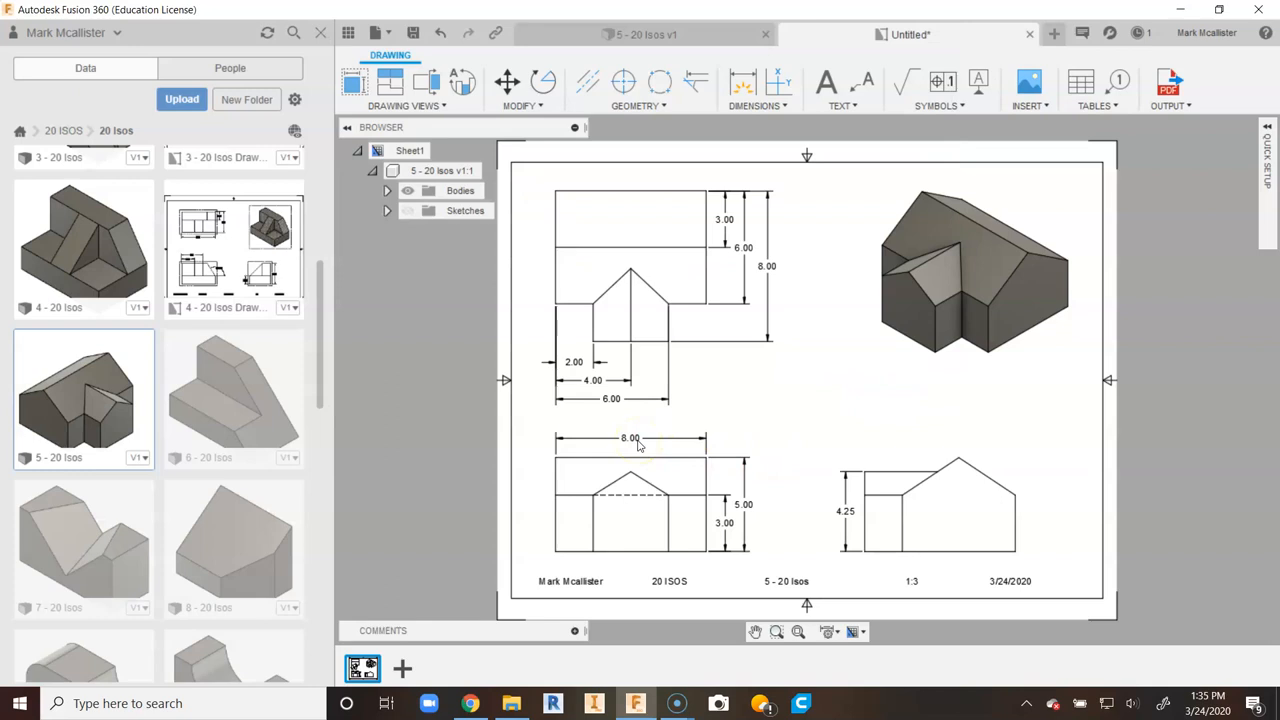